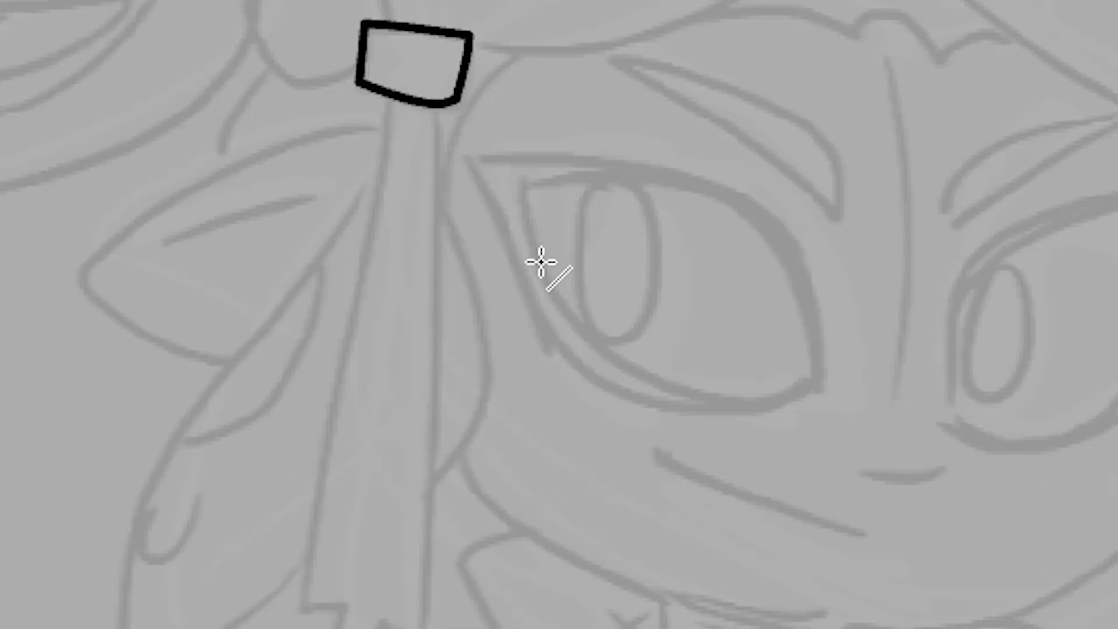
# - Draw the left edge of the strand hanging below the inked hair band as end-to-end lines with Pencil 2
pyautogui.moveTo(492, 110); pyautogui.dragTo(460, 307)
pyautogui.moveTo(493, 111)
pyautogui.mouseDown()
pyautogui.moveTo(457, 308)
pyautogui.moveTo(423, 375)
pyautogui.moveTo(418, 483)
pyautogui.mouseUp()
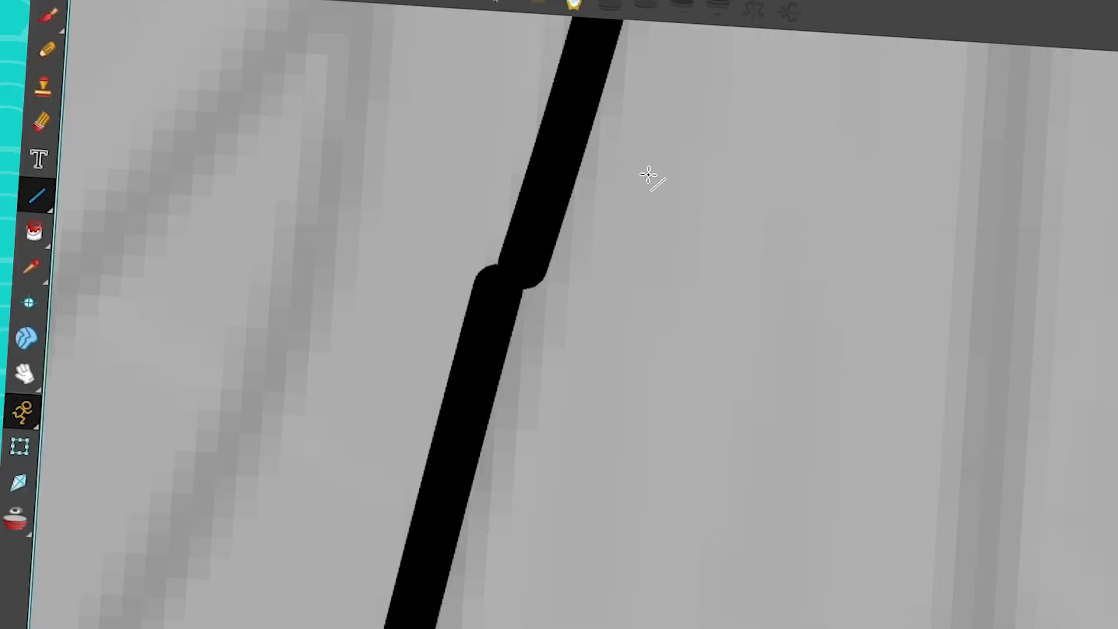
pyautogui.moveTo(653, 140); pyautogui.dragTo(566, 482)
pyautogui.moveTo(742, 216)
pyautogui.mouseDown()
pyautogui.moveTo(706, 260)
pyautogui.moveTo(633, 307)
pyautogui.mouseUp()
pyautogui.moveTo(633, 307); pyautogui.dragTo(722, 512)
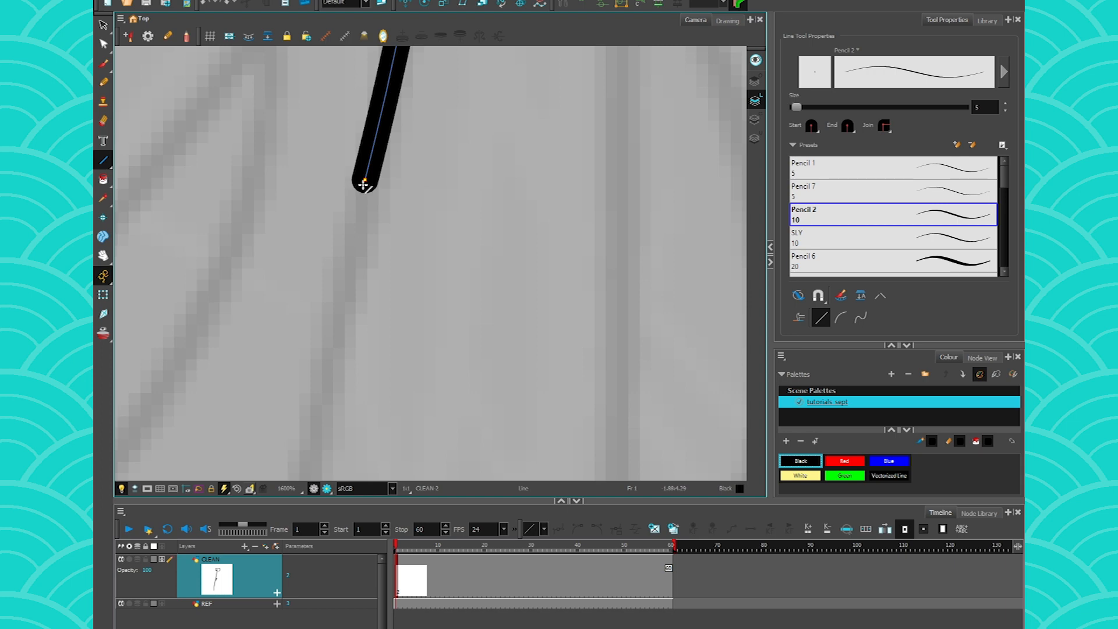
pyautogui.moveTo(364, 185); pyautogui.dragTo(289, 461)
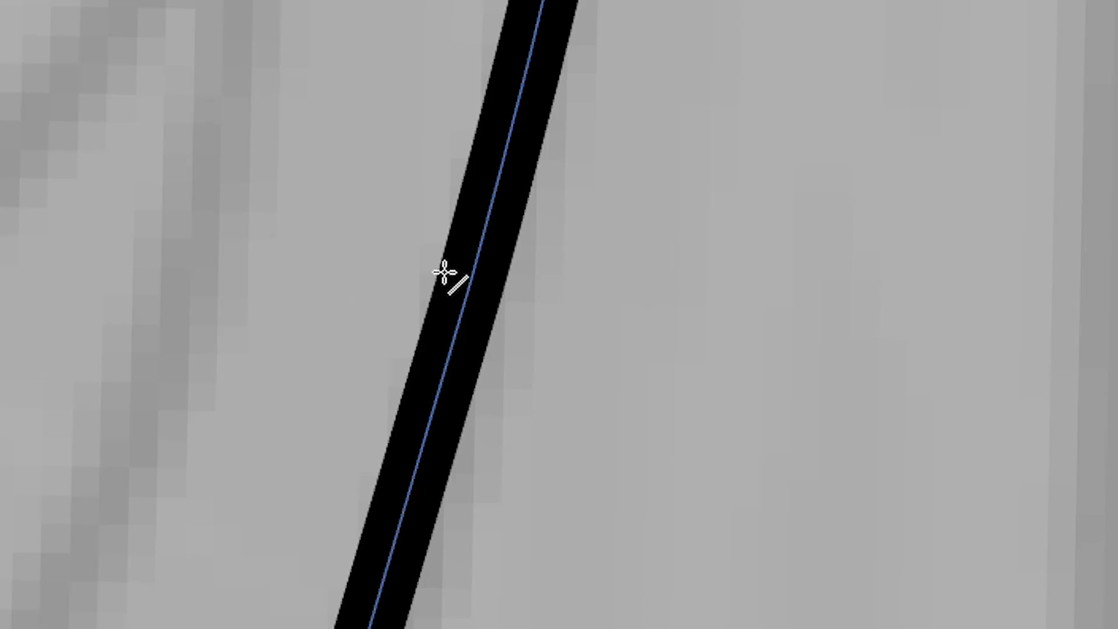
# - Select the lower line segment, move it away from the upper one, and undo the move
pyautogui.click(484, 239)
pyautogui.click(446, 366)
pyautogui.click(469, 319)
pyautogui.click(436, 384)
pyautogui.moveTo(433, 388); pyautogui.dragTo(333, 401)
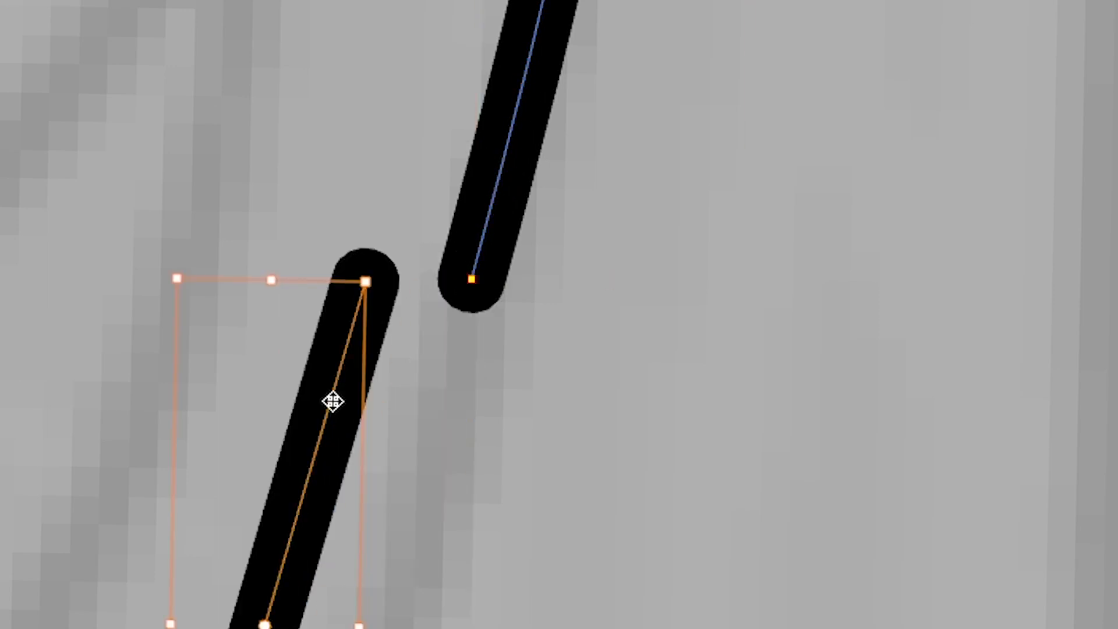
pyautogui.hotkey('ctrl', 'z')
pyautogui.scroll(-3, 338, 244)
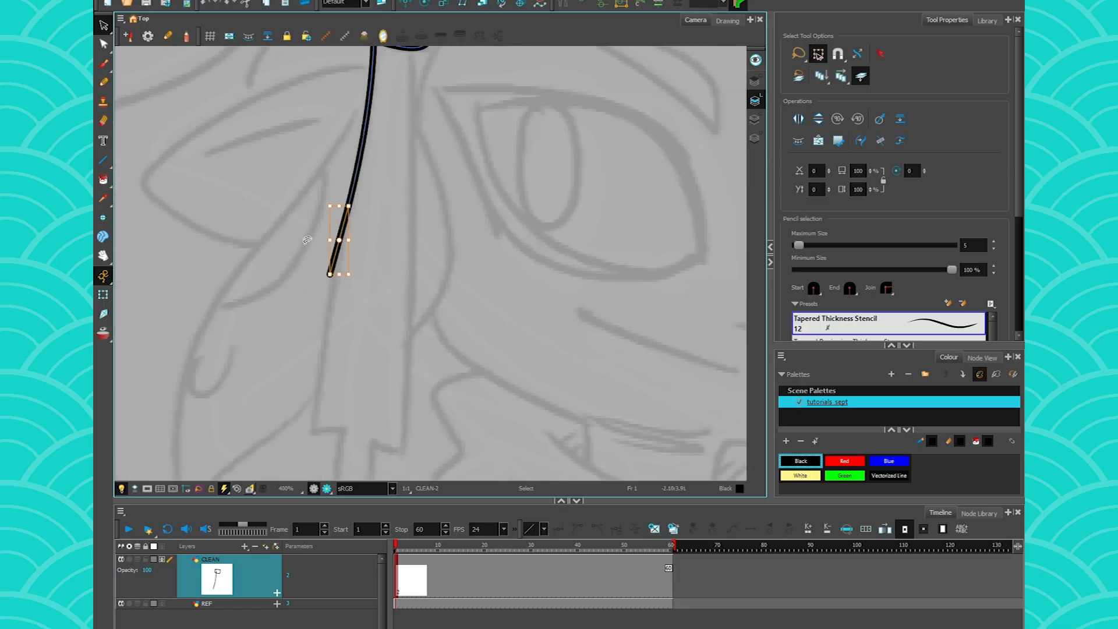
# - Deselect the segment, try another lower line on the strand's left edge, and undo all lines below the band
pyautogui.rightClick(371, 208)
pyautogui.click(317, 220)
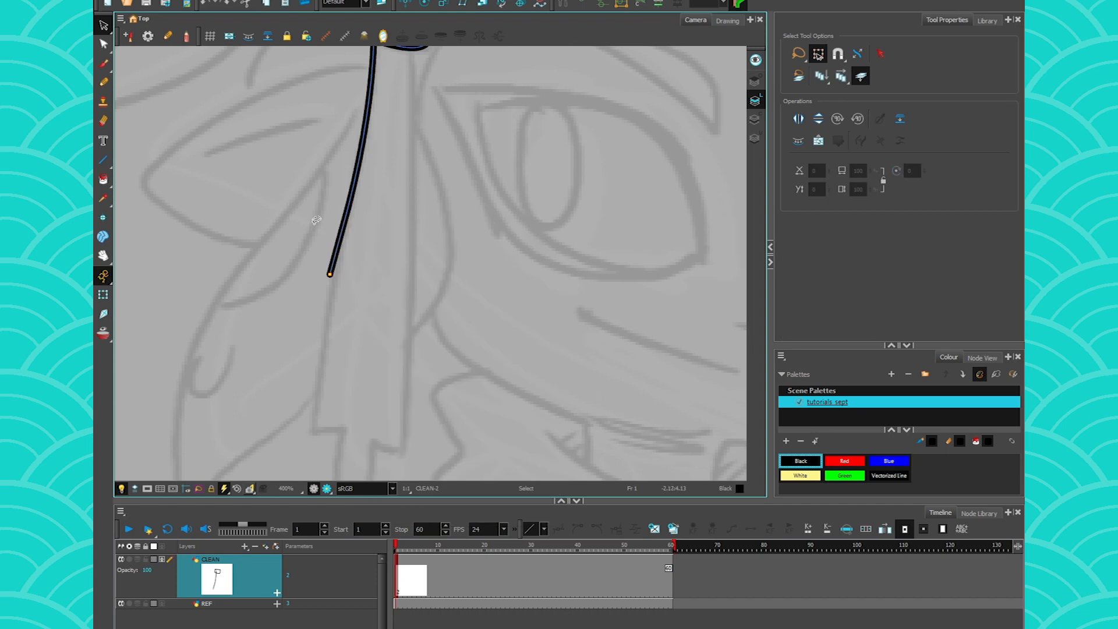
pyautogui.hotkey('ctrl', 'a')
pyautogui.click(313, 233)
pyautogui.hotkey('ctrl', 'z')
pyautogui.click(104, 163)
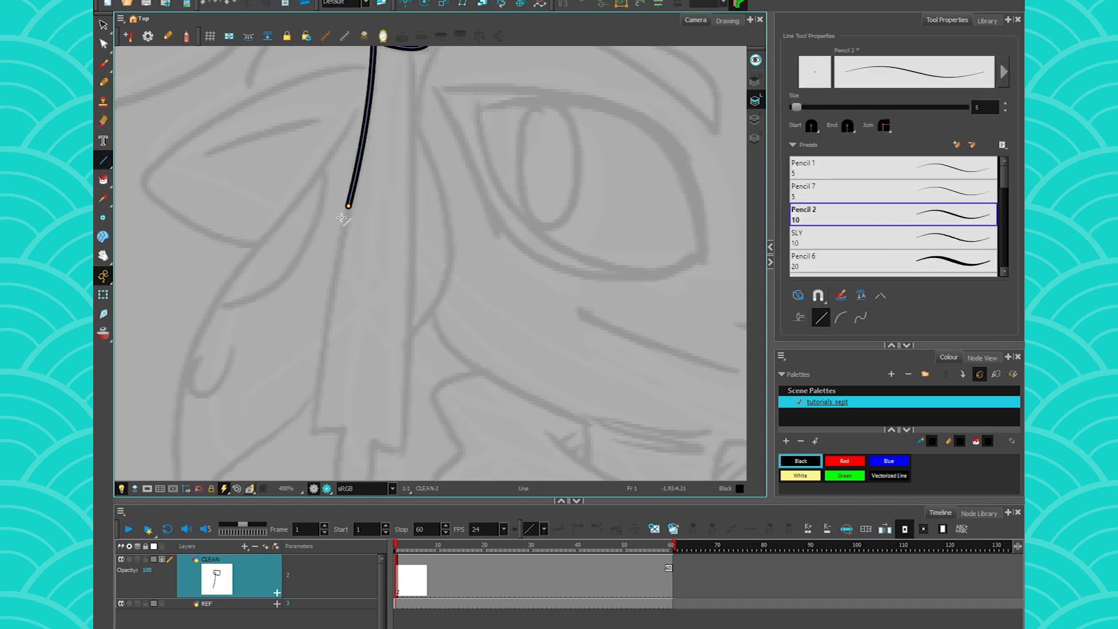
pyautogui.moveTo(347, 208); pyautogui.dragTo(316, 422)
pyautogui.hotkey('ctrl', 'z')
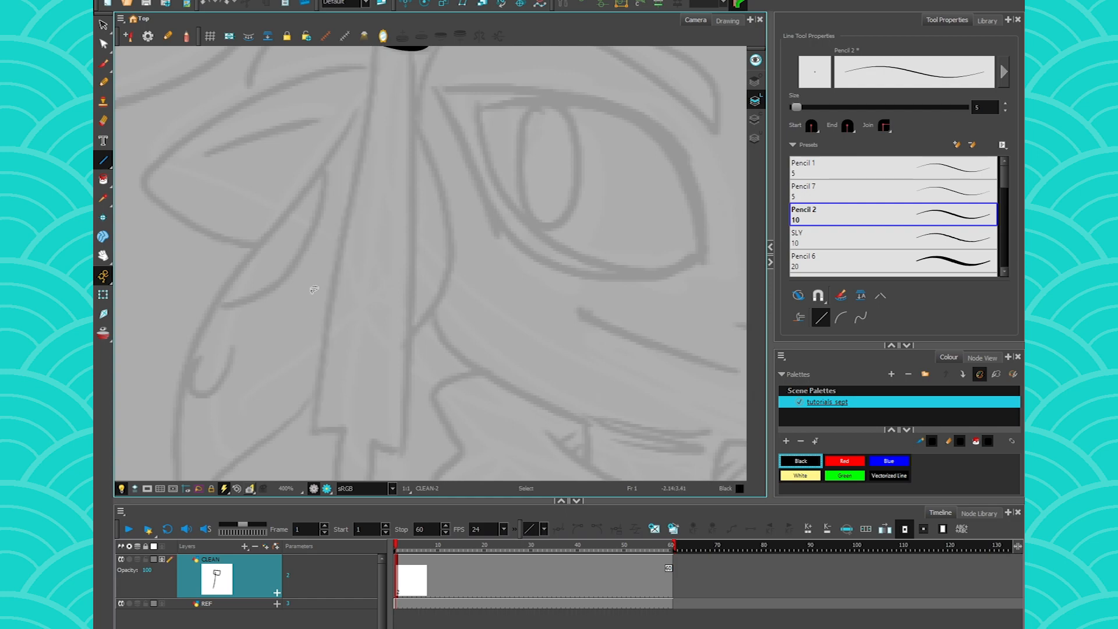
# - Draw the strand's left edge as two joined curved Pencil 2 lines down to its notched end, and undo both
pyautogui.moveTo(370, 74); pyautogui.dragTo(362, 134)
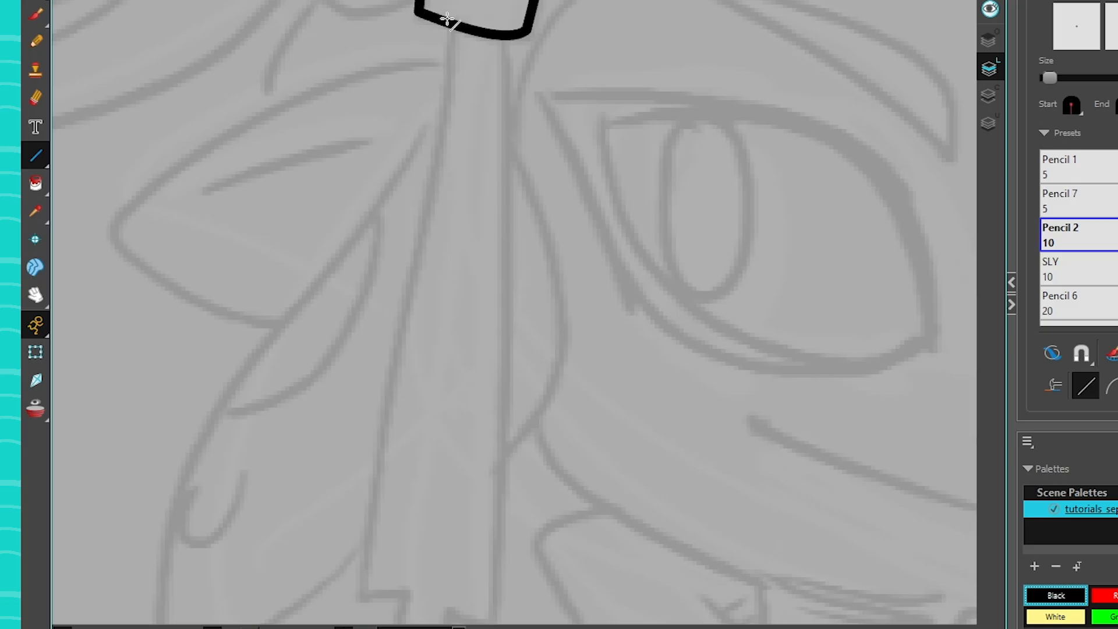
pyautogui.moveTo(447, 20); pyautogui.dragTo(410, 270)
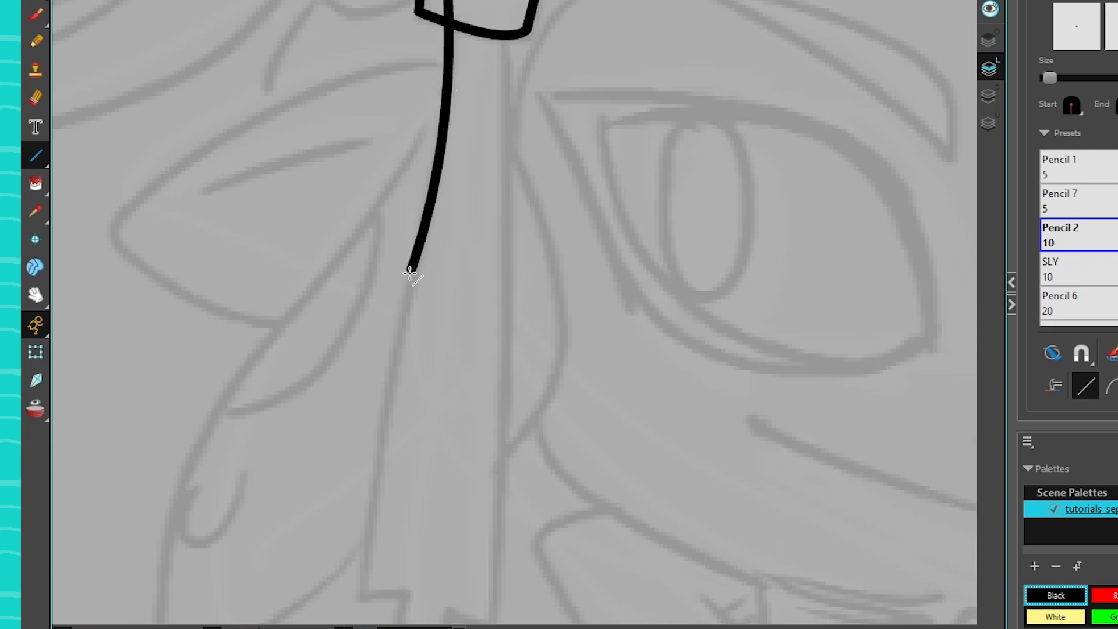
pyautogui.moveTo(411, 270); pyautogui.dragTo(365, 599)
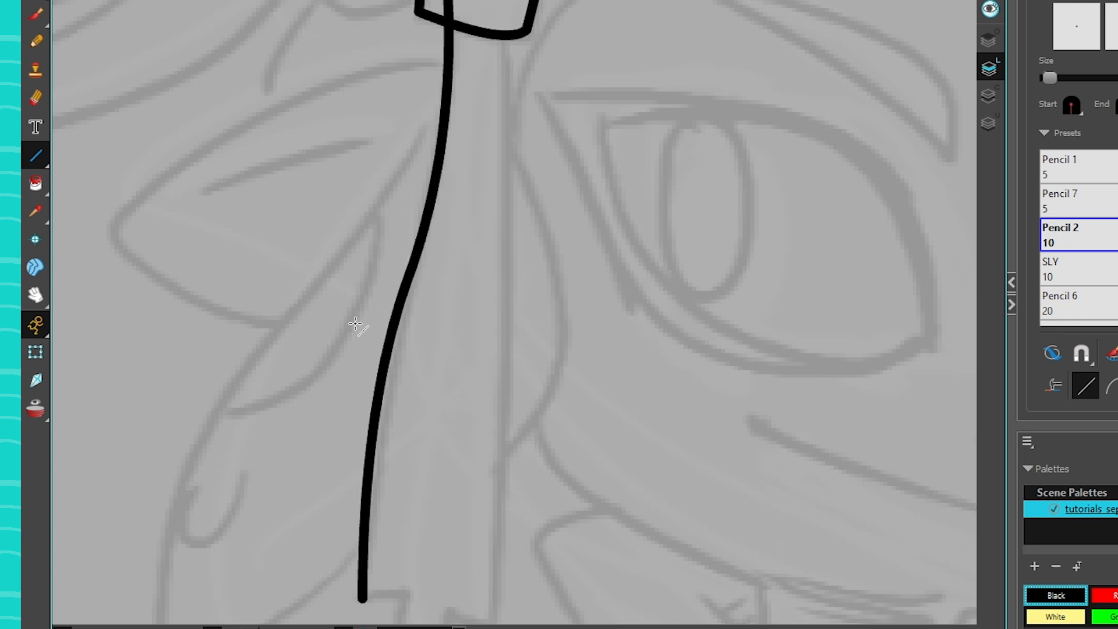
pyautogui.scroll(-2, 360, 324)
pyautogui.hotkey('ctrl', 'z')
pyautogui.hotkey('ctrl', 'z')
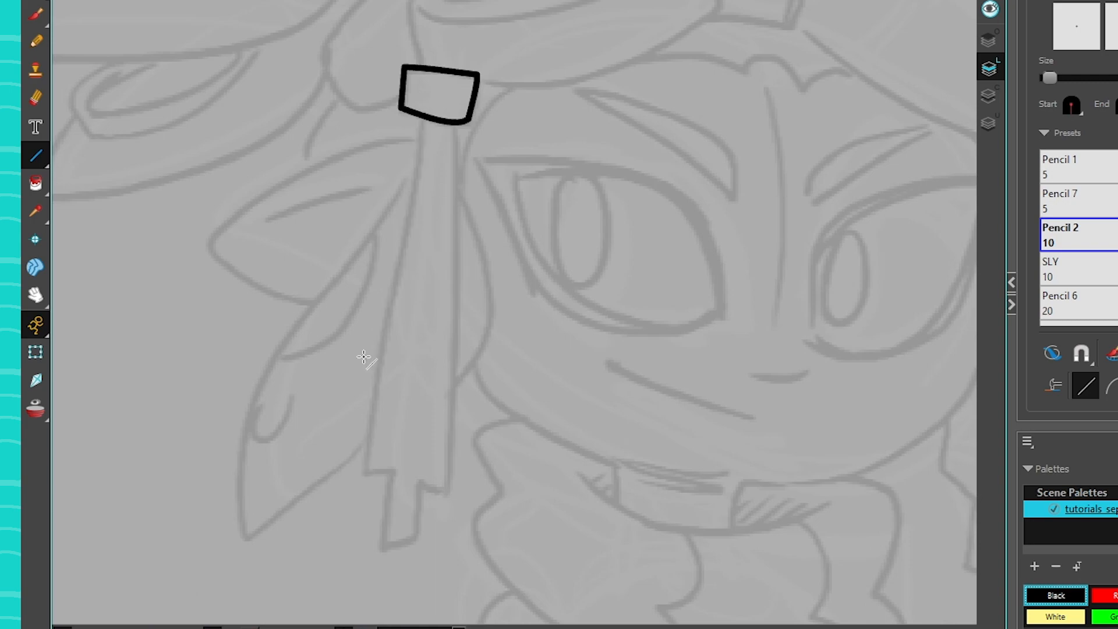
# - Choose the Medium Tapered Thickness Stencil line preset and test it with straight lines along the strand, undoing each one
pyautogui.moveTo(1004, 173); pyautogui.dragTo(993, 235)
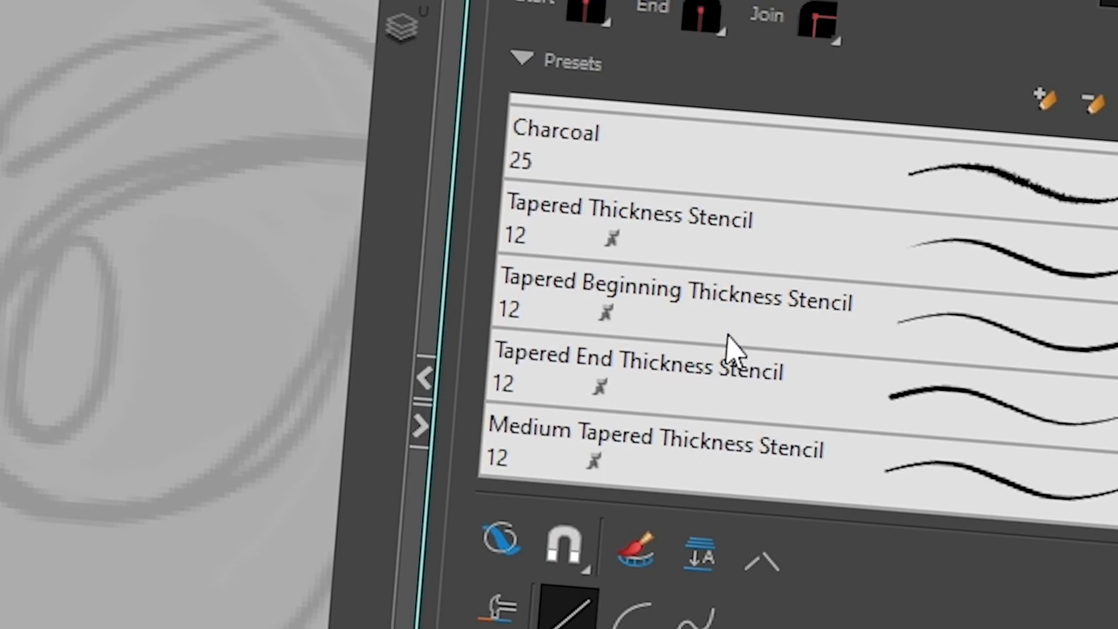
pyautogui.click(510, 458)
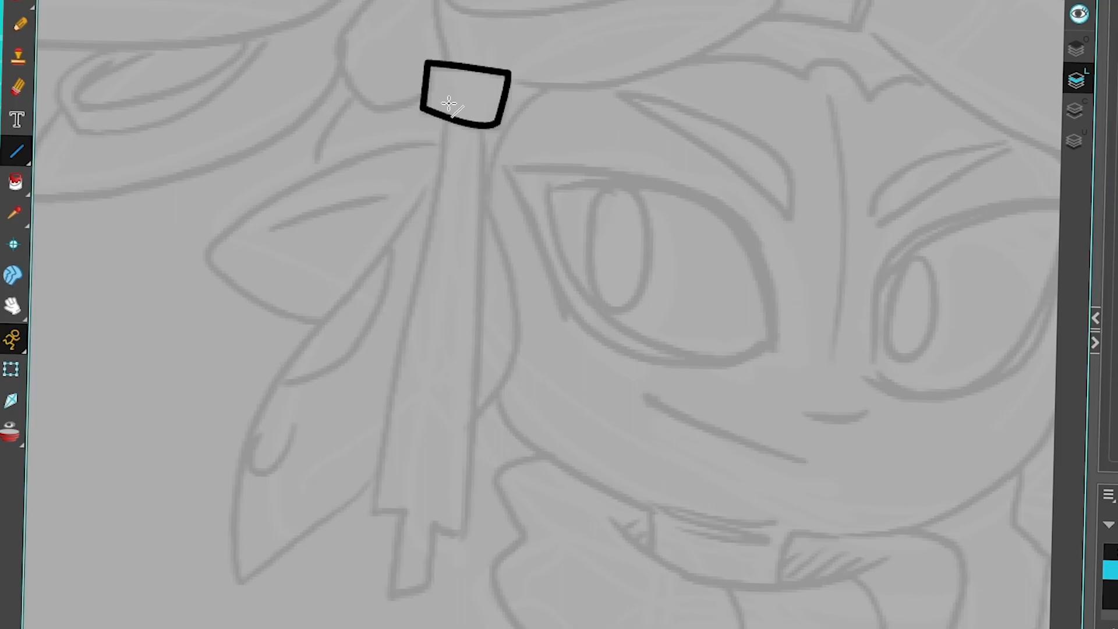
pyautogui.moveTo(448, 102); pyautogui.dragTo(386, 414)
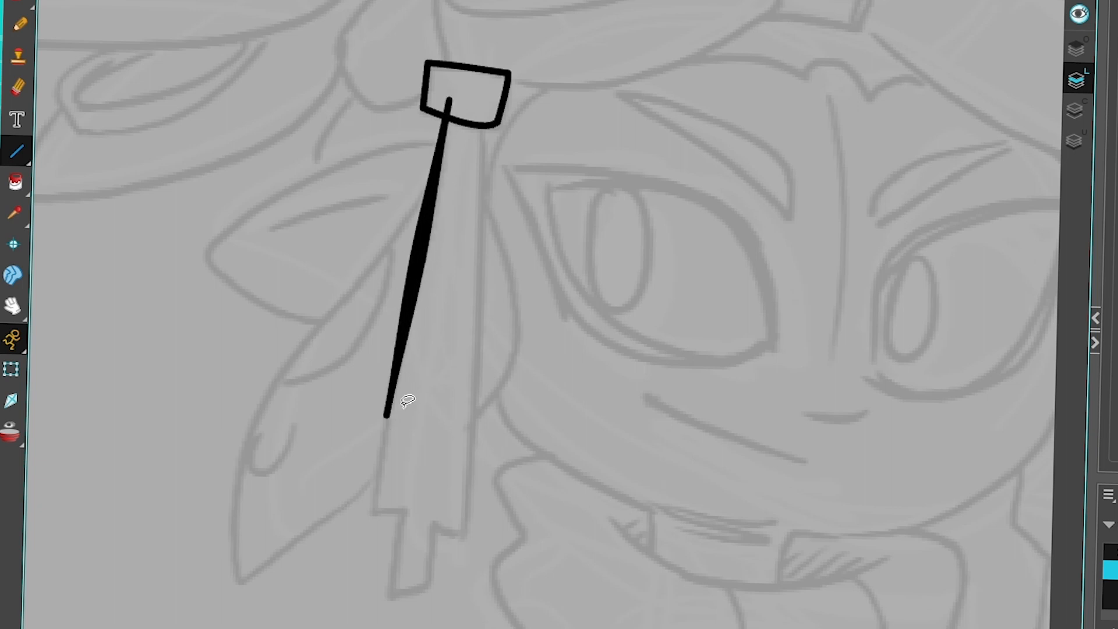
pyautogui.hotkey('ctrl', 'z')
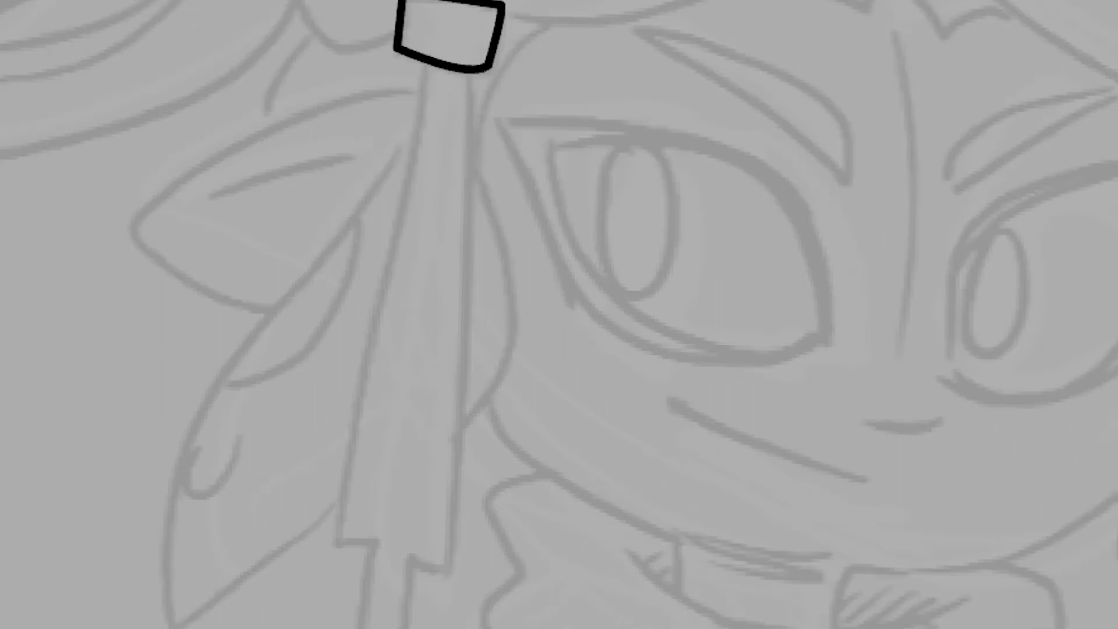
pyautogui.moveTo(428, 28); pyautogui.dragTo(328, 553)
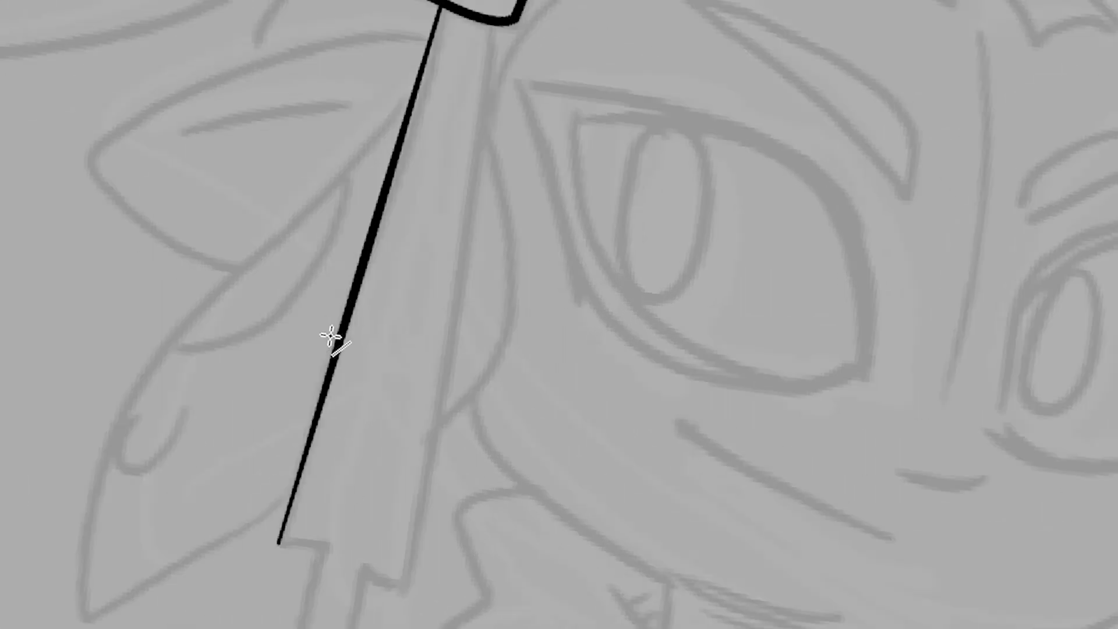
pyautogui.hotkey('ctrl', 'z')
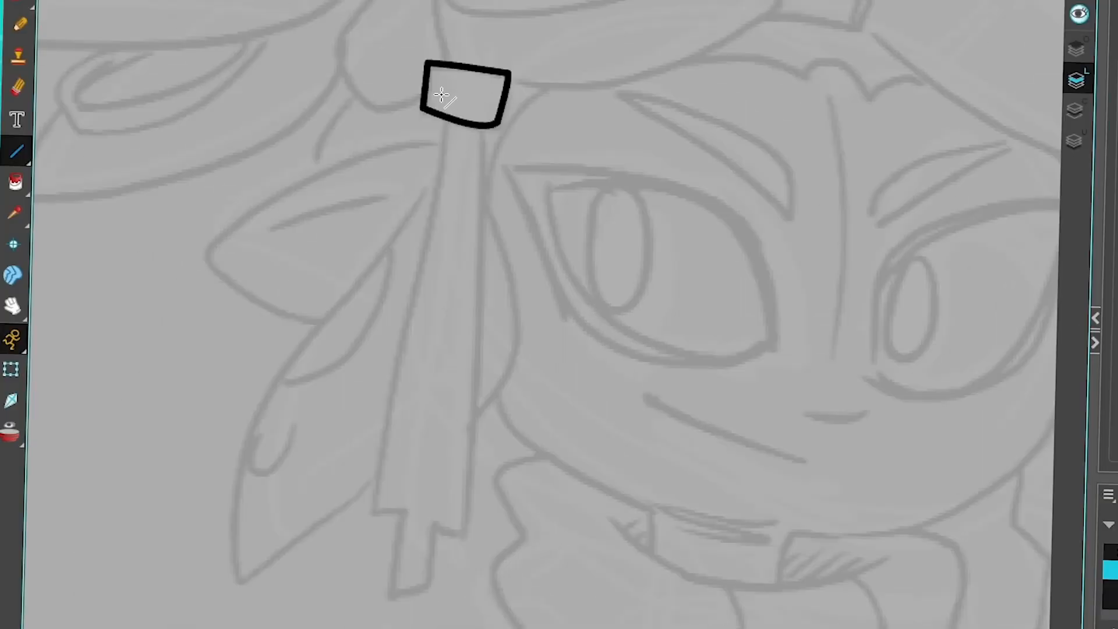
# - Try the strand's left edge with two tapered lines and with Solid Brush 4 strokes, and undo the strokes
pyautogui.moveTo(440, 136)
pyautogui.mouseDown()
pyautogui.moveTo(393, 368)
pyautogui.moveTo(377, 514)
pyautogui.mouseUp()
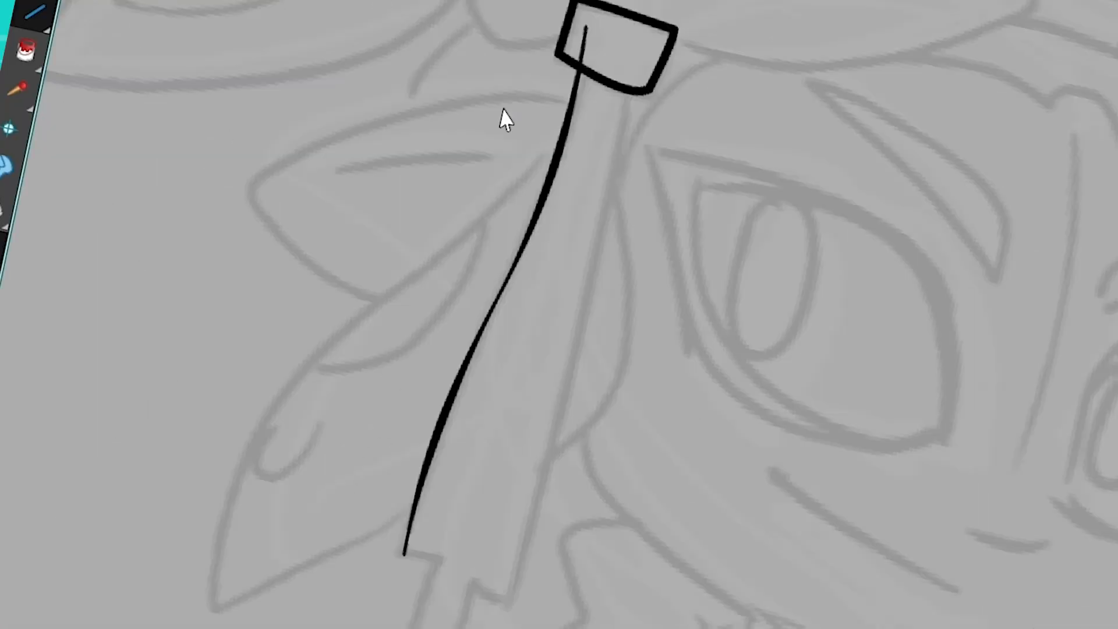
pyautogui.moveTo(461, 74); pyautogui.dragTo(449, 57)
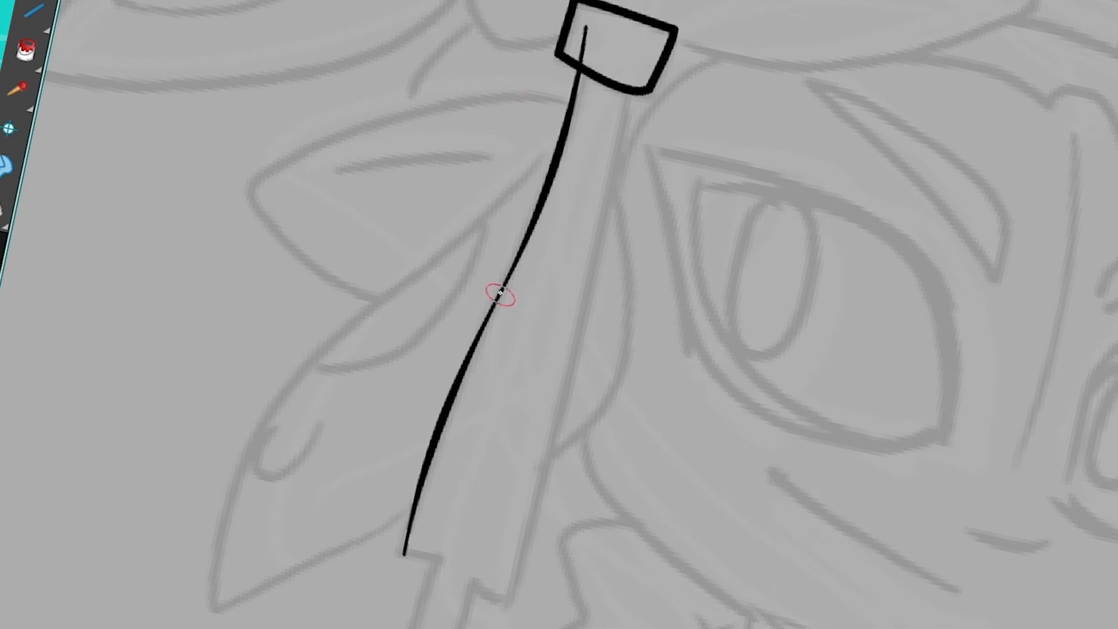
pyautogui.moveTo(521, 28)
pyautogui.mouseDown()
pyautogui.moveTo(456, 169)
pyautogui.moveTo(356, 556)
pyautogui.mouseUp()
pyautogui.hotkey('ctrl', 'z')
pyautogui.moveTo(512, 23)
pyautogui.mouseDown()
pyautogui.moveTo(417, 217)
pyautogui.moveTo(343, 504)
pyautogui.mouseUp()
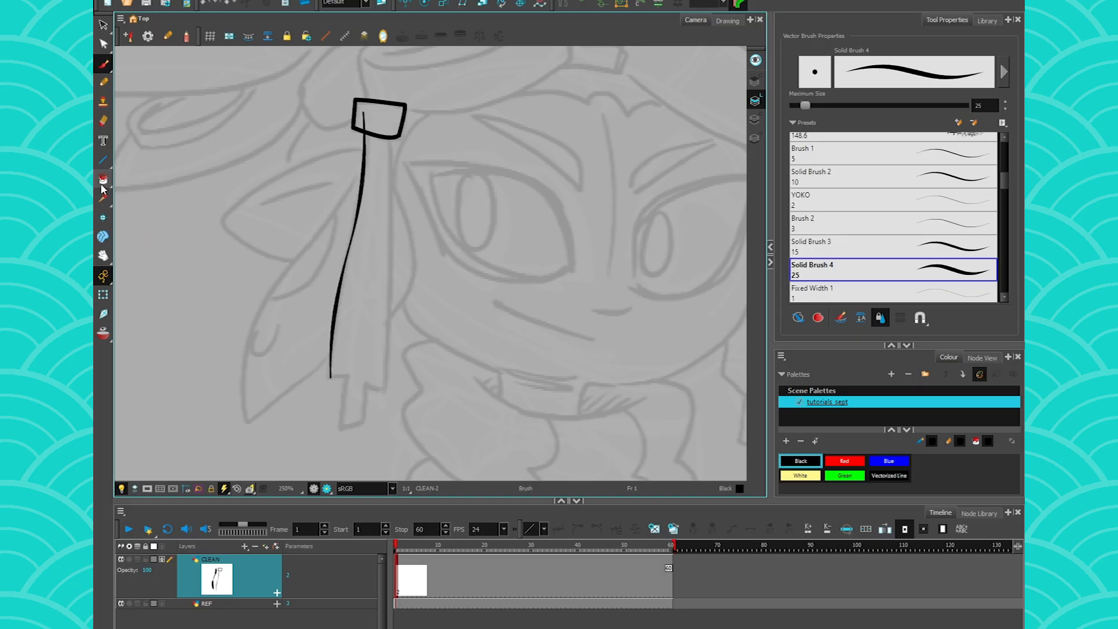
pyautogui.click(103, 160)
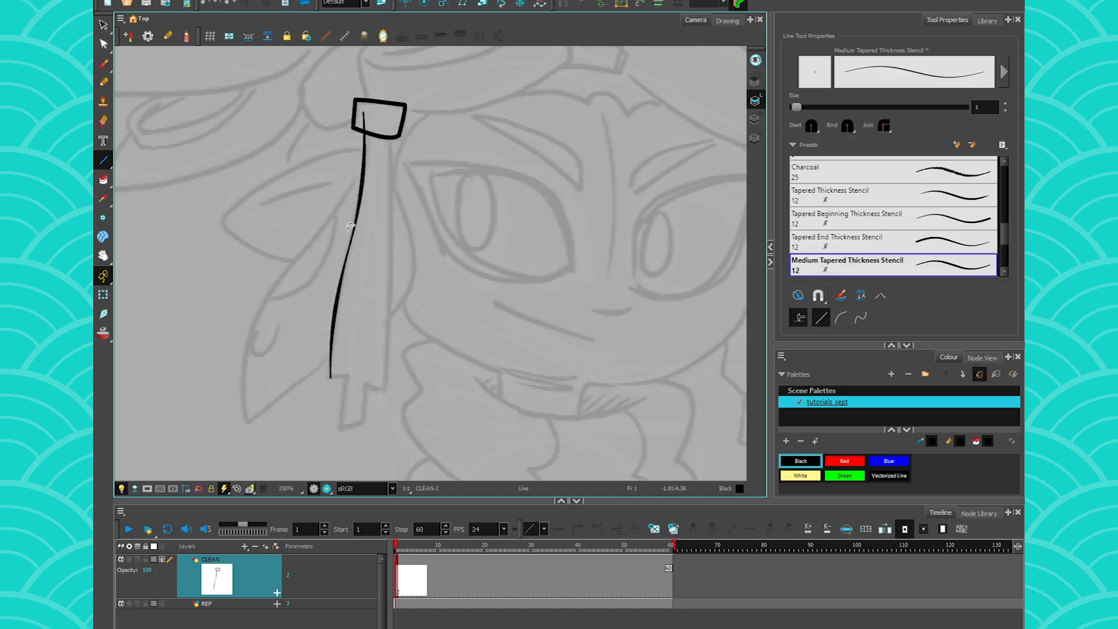
pyautogui.hotkey('ctrl', 'z')
pyautogui.hotkey('ctrl', 'z')
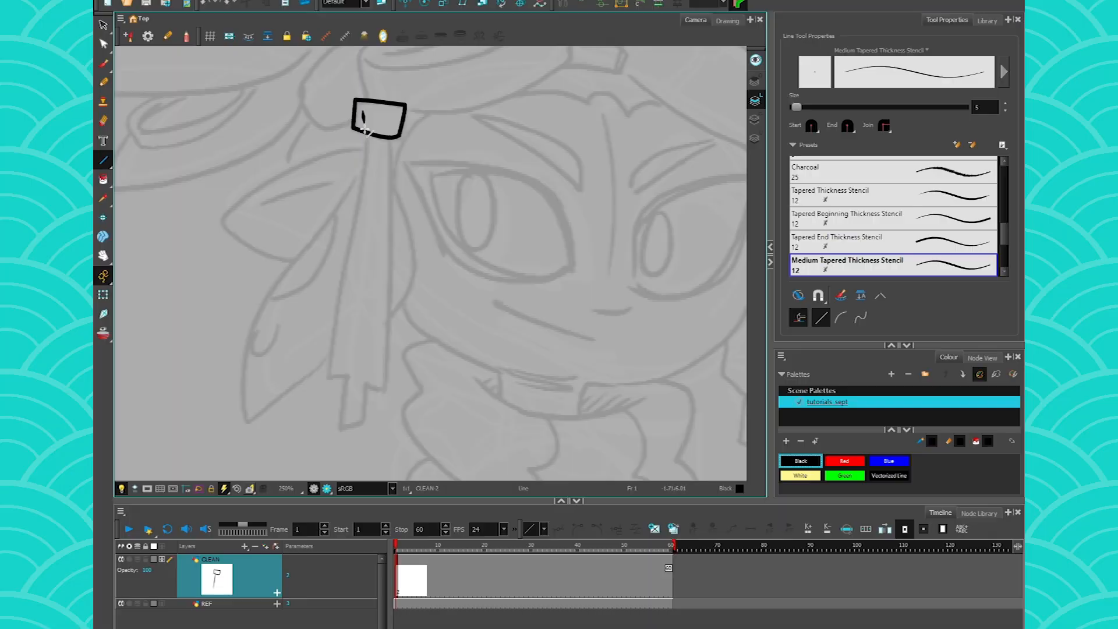
# - Ink the strand's left edge with two joined tapered curves from inside the band to the notched end, redoing misaligned attempts
pyautogui.moveTo(365, 129)
pyautogui.mouseDown()
pyautogui.moveTo(352, 237)
pyautogui.moveTo(308, 295)
pyautogui.moveTo(388, 332)
pyautogui.moveTo(359, 248)
pyautogui.moveTo(309, 232)
pyautogui.moveTo(332, 300)
pyautogui.moveTo(407, 259)
pyautogui.moveTo(367, 489)
pyautogui.moveTo(365, 612)
pyautogui.mouseUp()
pyautogui.click(318, 475)
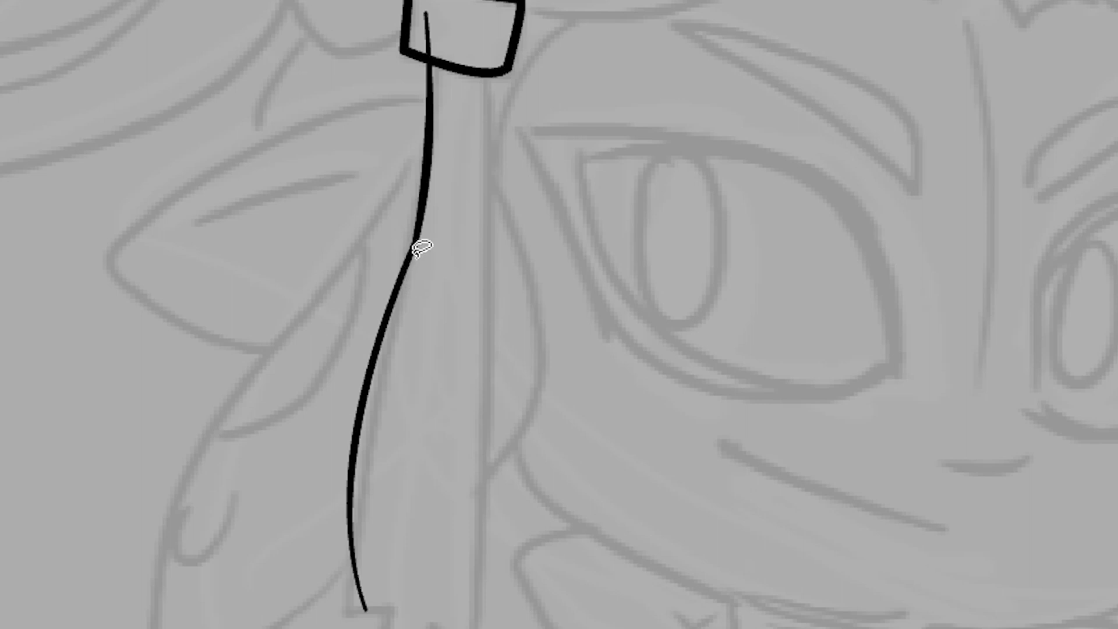
pyautogui.hotkey('ctrl', 'z')
pyautogui.moveTo(427, 189); pyautogui.dragTo(370, 412)
pyautogui.moveTo(407, 271)
pyautogui.mouseDown()
pyautogui.moveTo(377, 367)
pyautogui.moveTo(349, 546)
pyautogui.mouseUp()
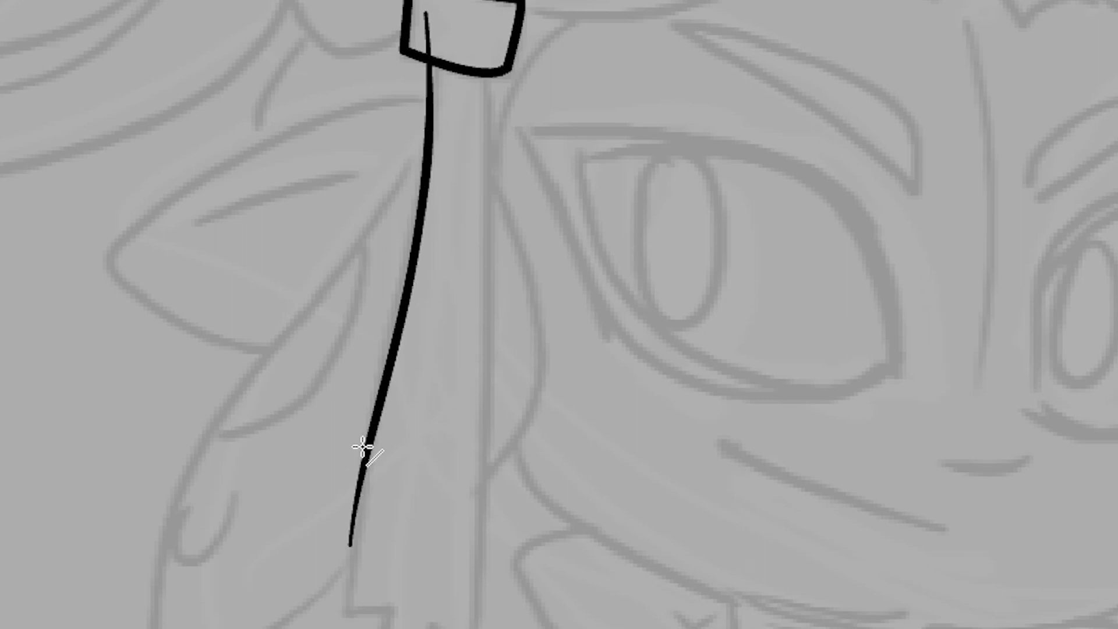
pyautogui.hotkey('ctrl', 'z')
pyautogui.moveTo(423, 18)
pyautogui.mouseDown()
pyautogui.moveTo(419, 190)
pyautogui.moveTo(424, 150)
pyautogui.moveTo(362, 449)
pyautogui.mouseUp()
pyautogui.moveTo(382, 317); pyautogui.dragTo(346, 613)
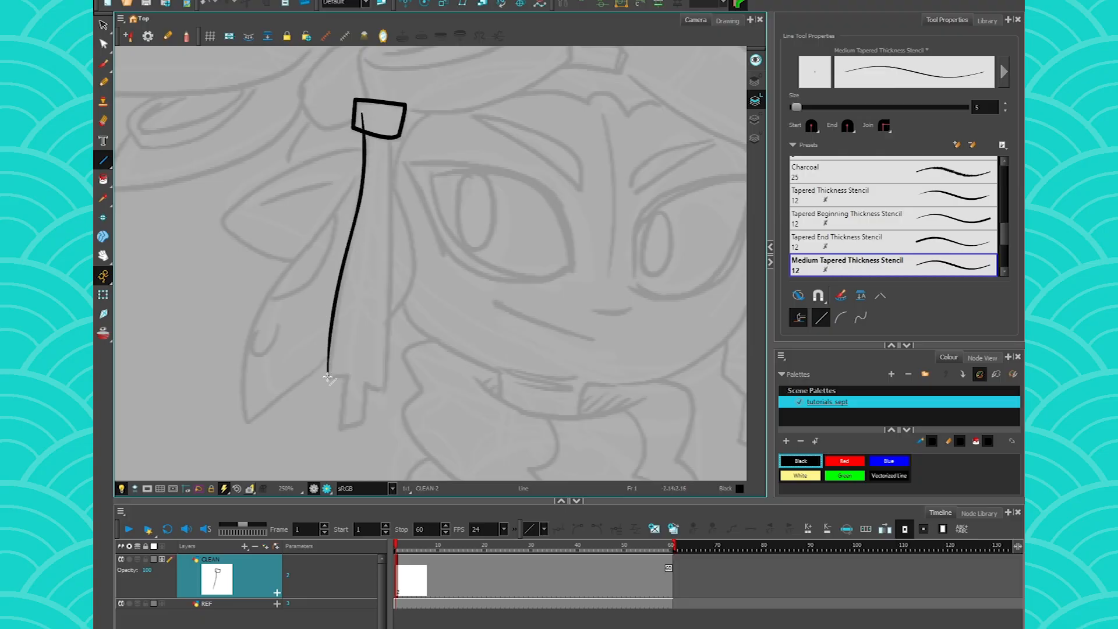
# - Draw the notch's short crosswise and downward lines, try a thick brush stroke across them, and undo these strokes
pyautogui.moveTo(328, 374); pyautogui.dragTo(347, 374)
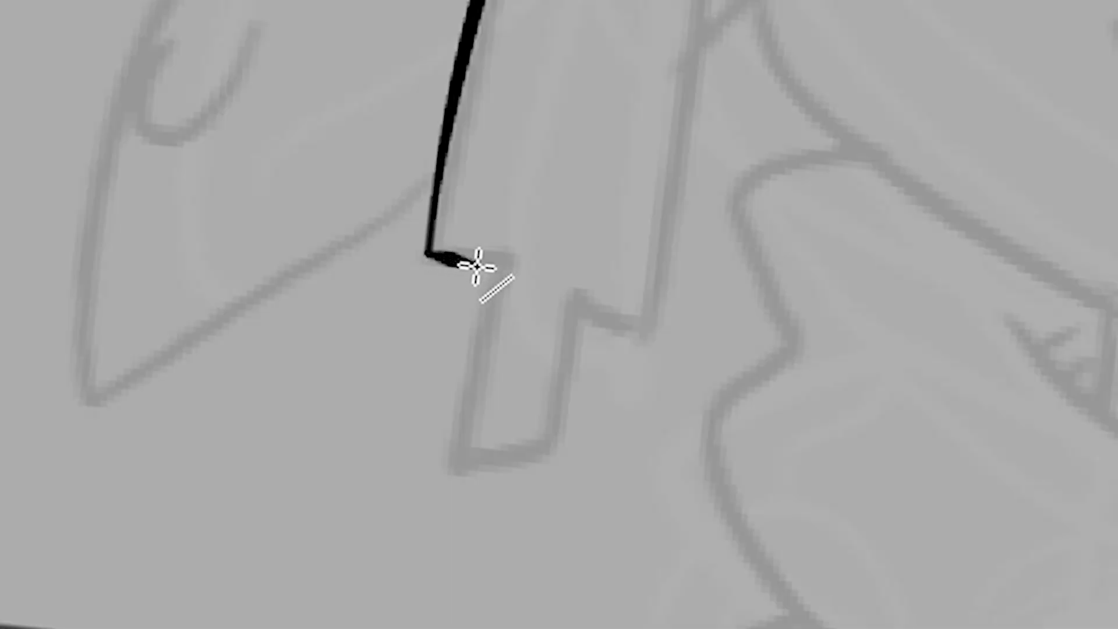
pyautogui.moveTo(512, 261)
pyautogui.mouseDown()
pyautogui.moveTo(494, 289)
pyautogui.moveTo(459, 476)
pyautogui.mouseUp()
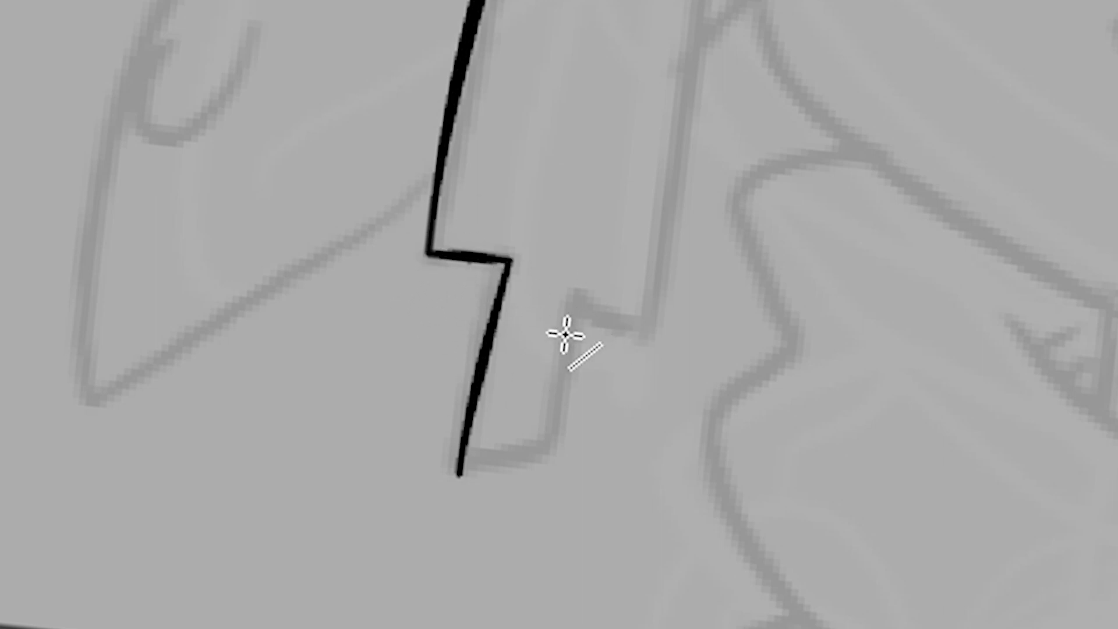
pyautogui.moveTo(376, 279)
pyautogui.mouseDown()
pyautogui.moveTo(606, 342)
pyautogui.moveTo(727, 455)
pyautogui.mouseUp()
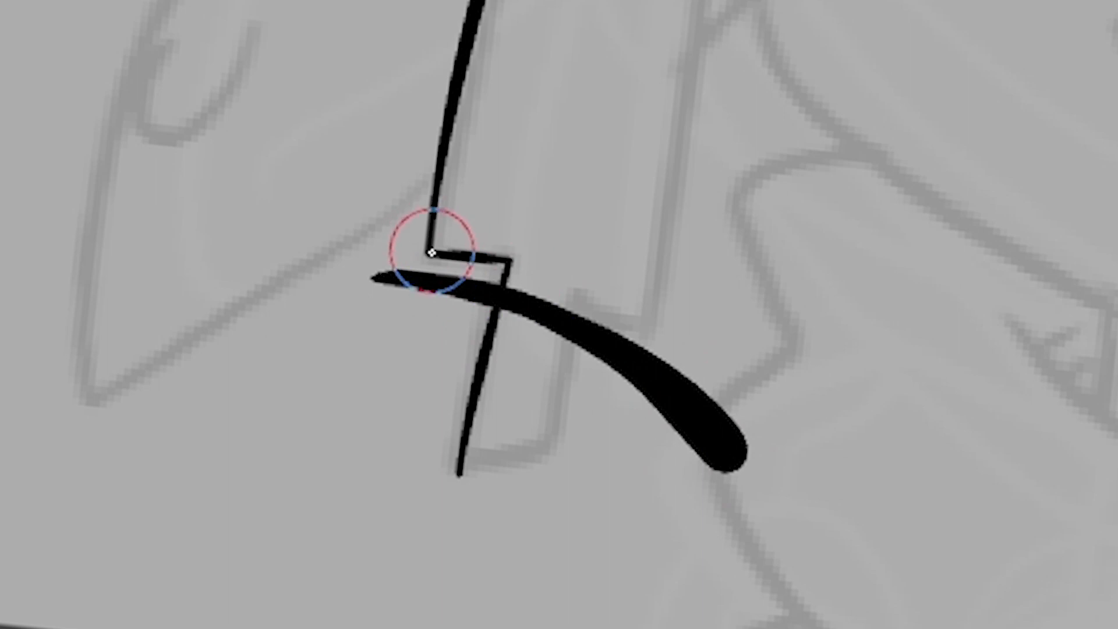
pyautogui.moveTo(512, 254)
pyautogui.mouseDown()
pyautogui.moveTo(476, 255)
pyautogui.moveTo(526, 251)
pyautogui.moveTo(506, 270)
pyautogui.mouseUp()
pyautogui.hotkey('ctrl', 'z')
pyautogui.hotkey('ctrl', 'z')
pyautogui.hotkey('ctrl', 'z')
pyautogui.hotkey('ctrl', 'z')
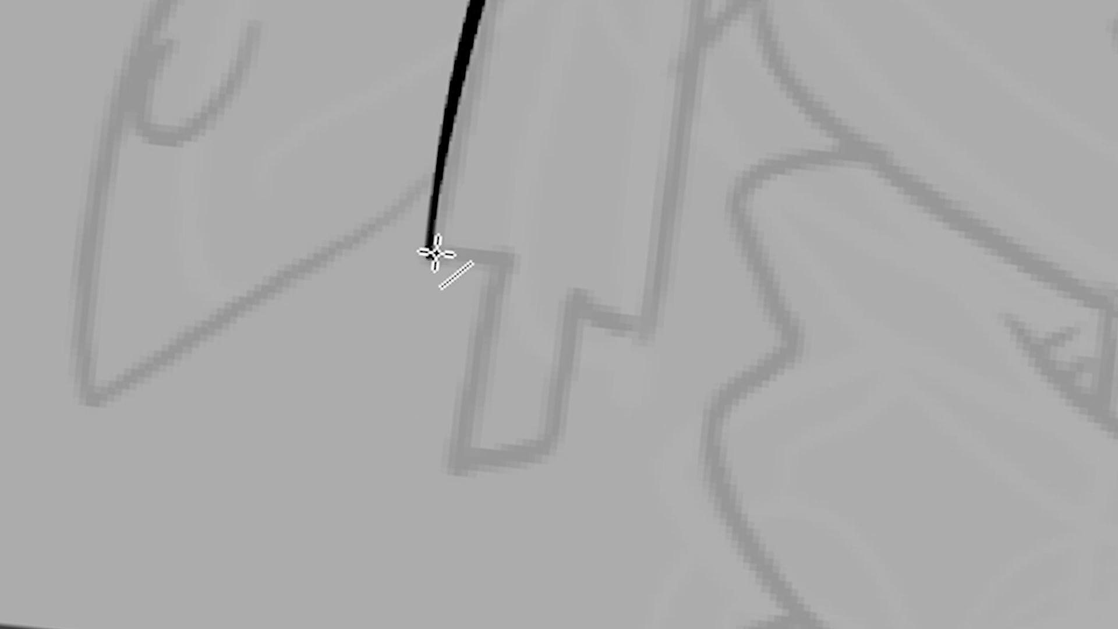
# - Ink the notch at the strand's lower end with a short crosswise tapered line and a downward line to the tip
pyautogui.moveTo(431, 254); pyautogui.dragTo(560, 280)
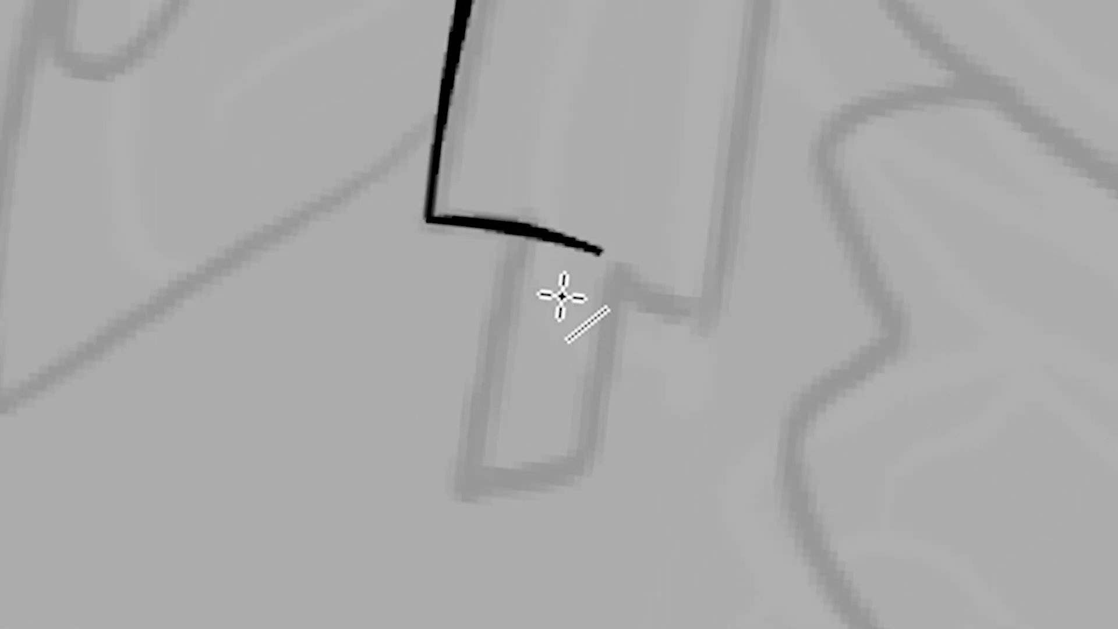
pyautogui.moveTo(566, 281)
pyautogui.mouseDown()
pyautogui.moveTo(605, 253)
pyautogui.moveTo(568, 255)
pyautogui.moveTo(536, 280)
pyautogui.mouseUp()
pyautogui.moveTo(512, 233); pyautogui.dragTo(474, 419)
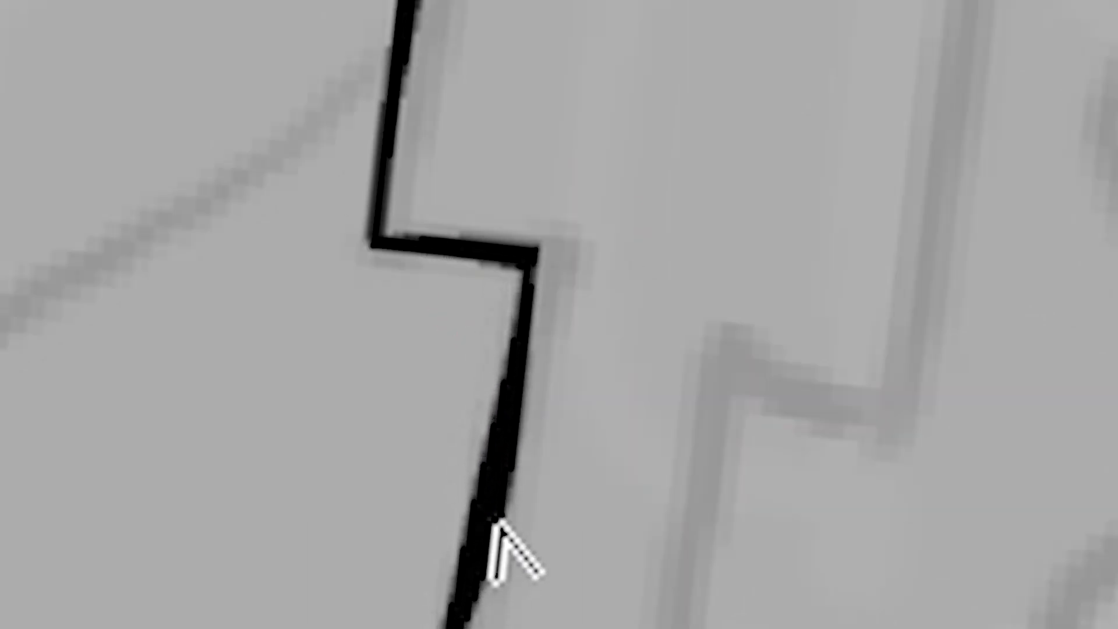
pyautogui.moveTo(495, 519); pyautogui.dragTo(529, 265)
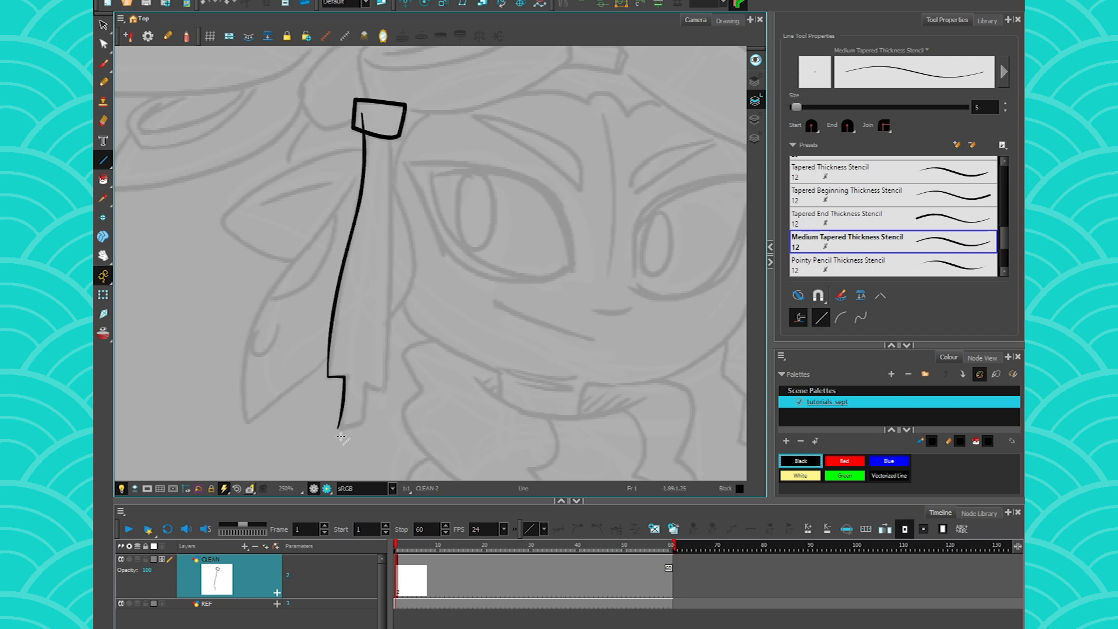
# - Try a line along the tip's bottom edge, undo it, and extend the tip's left edge downward past the sketch
pyautogui.scroll(5, 334, 434)
pyautogui.moveTo(292, 417); pyautogui.dragTo(297, 295)
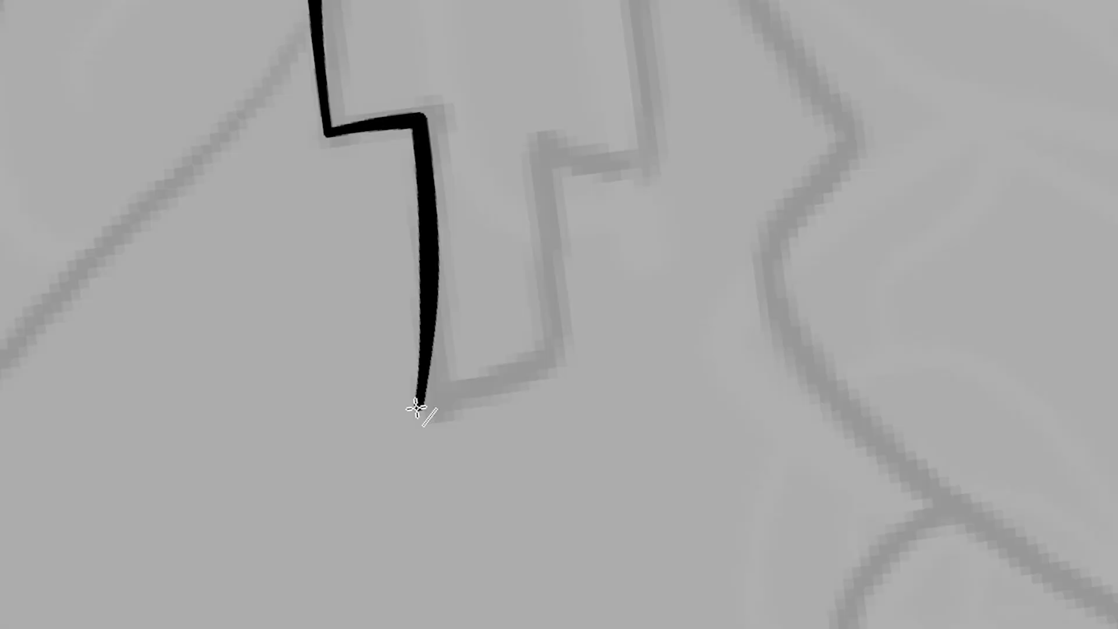
pyautogui.moveTo(419, 407)
pyautogui.mouseDown()
pyautogui.moveTo(584, 333)
pyautogui.moveTo(479, 401)
pyautogui.mouseUp()
pyautogui.hotkey('ctrl', 'z')
pyautogui.moveTo(428, 283)
pyautogui.mouseDown()
pyautogui.moveTo(424, 411)
pyautogui.moveTo(384, 581)
pyautogui.mouseUp()
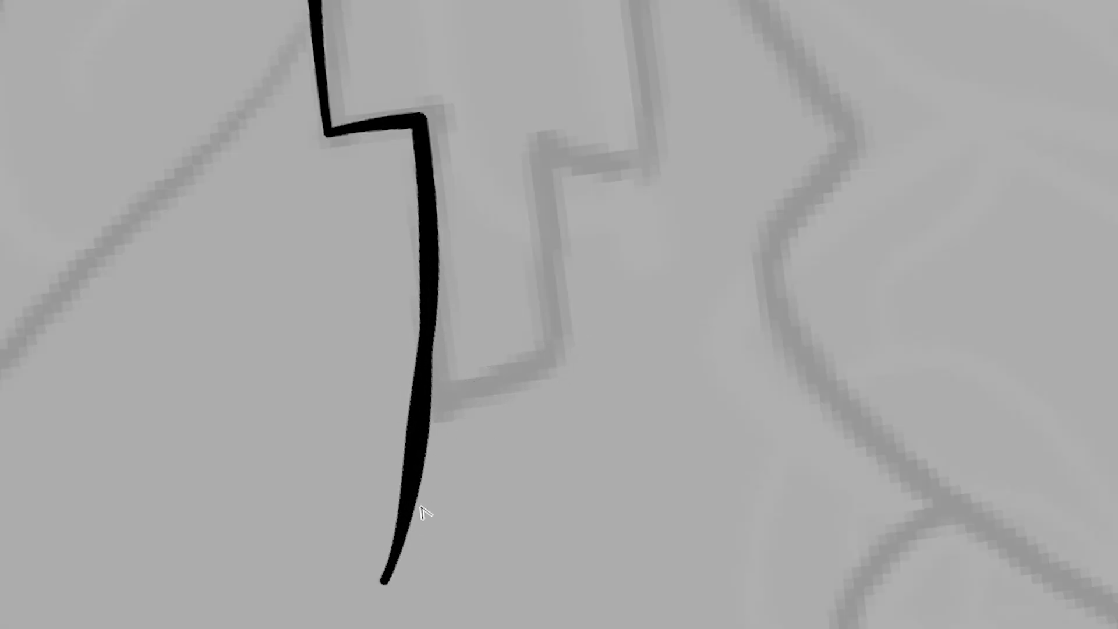
# - Trim the overshooting end of the strand tip's left edge and ink the tip's bottom edge with a tapered line
pyautogui.moveTo(440, 492)
pyautogui.mouseDown()
pyautogui.moveTo(426, 485)
pyautogui.moveTo(398, 500)
pyautogui.mouseUp()
pyautogui.moveTo(420, 396)
pyautogui.mouseDown()
pyautogui.moveTo(594, 342)
pyautogui.moveTo(442, 395)
pyautogui.mouseUp()
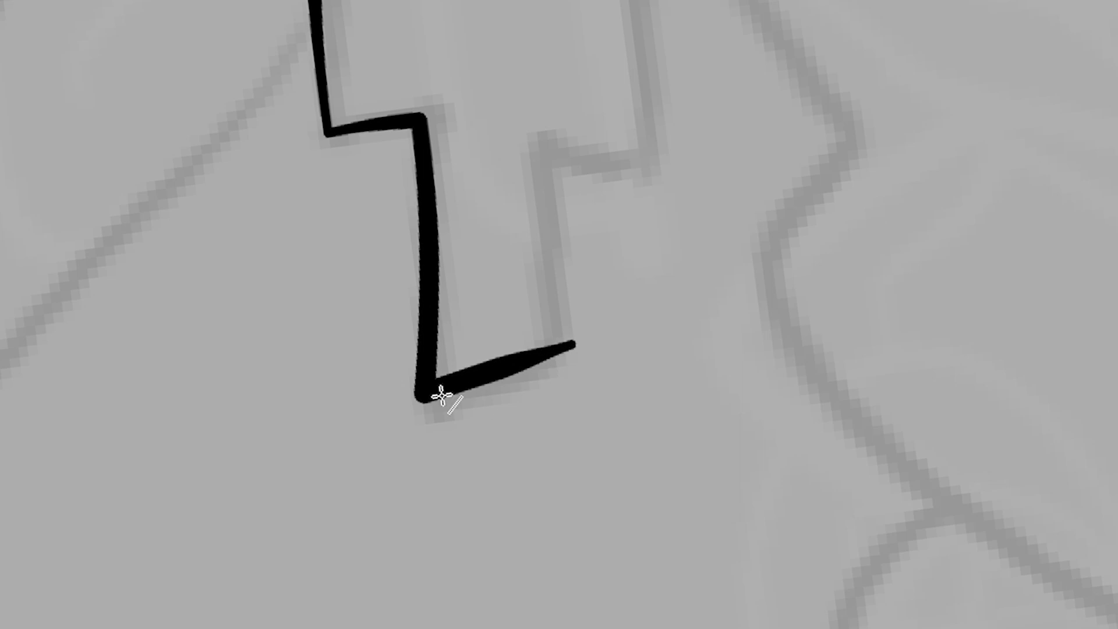
pyautogui.click(612, 342)
# - Ink the tip's right edge up to the second notch and the notch's slanted line, trimming the ends that overshoot
pyautogui.moveTo(558, 352); pyautogui.dragTo(539, 66)
pyautogui.click(536, 70)
pyautogui.moveTo(539, 124); pyautogui.dragTo(661, 180)
pyautogui.moveTo(594, 242); pyautogui.dragTo(693, 525)
pyautogui.moveTo(700, 441); pyautogui.dragTo(826, 494)
pyautogui.click(797, 451)
# - Ink the strand's right edge from the notch up into the band with joined tapered lines, redoing misaligned attempts
pyautogui.moveTo(749, 460); pyautogui.dragTo(701, 1)
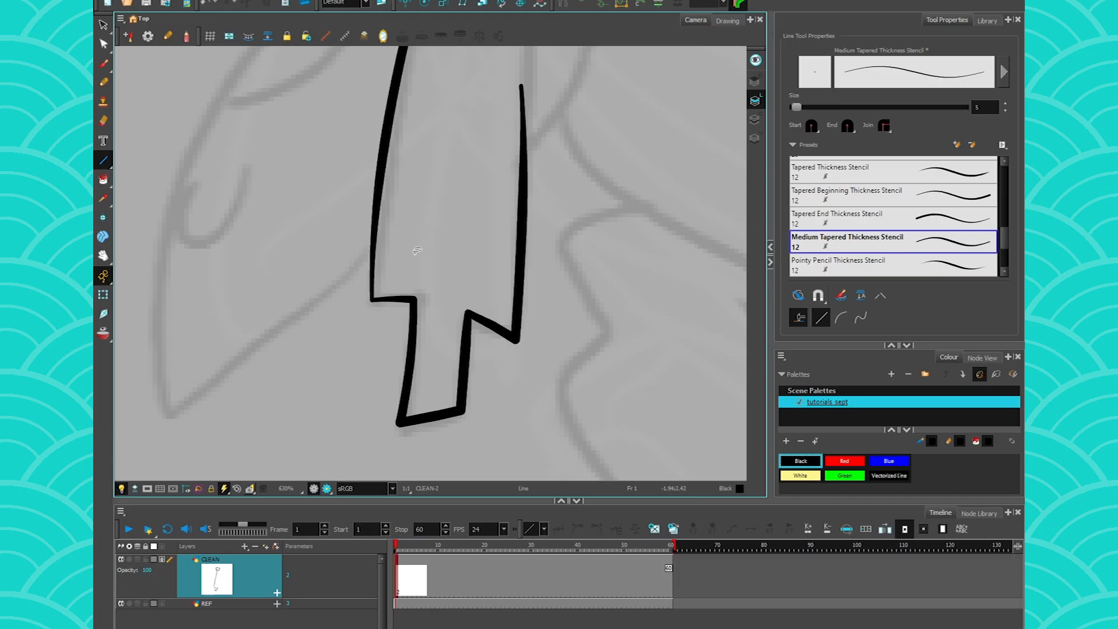
pyautogui.hotkey('ctrl', 'z')
pyautogui.moveTo(515, 336); pyautogui.dragTo(522, 70)
pyautogui.scroll(-3, 453, 202)
pyautogui.moveTo(413, 229)
pyautogui.mouseDown()
pyautogui.moveTo(491, 323)
pyautogui.moveTo(434, 383)
pyautogui.mouseUp()
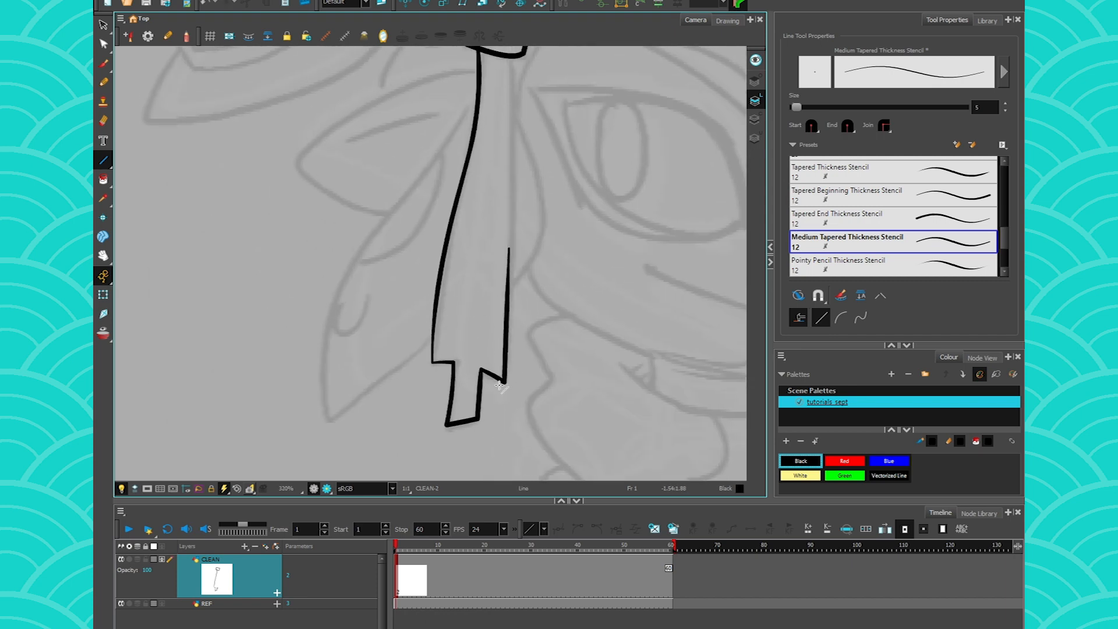
pyautogui.moveTo(508, 279); pyautogui.dragTo(510, 136)
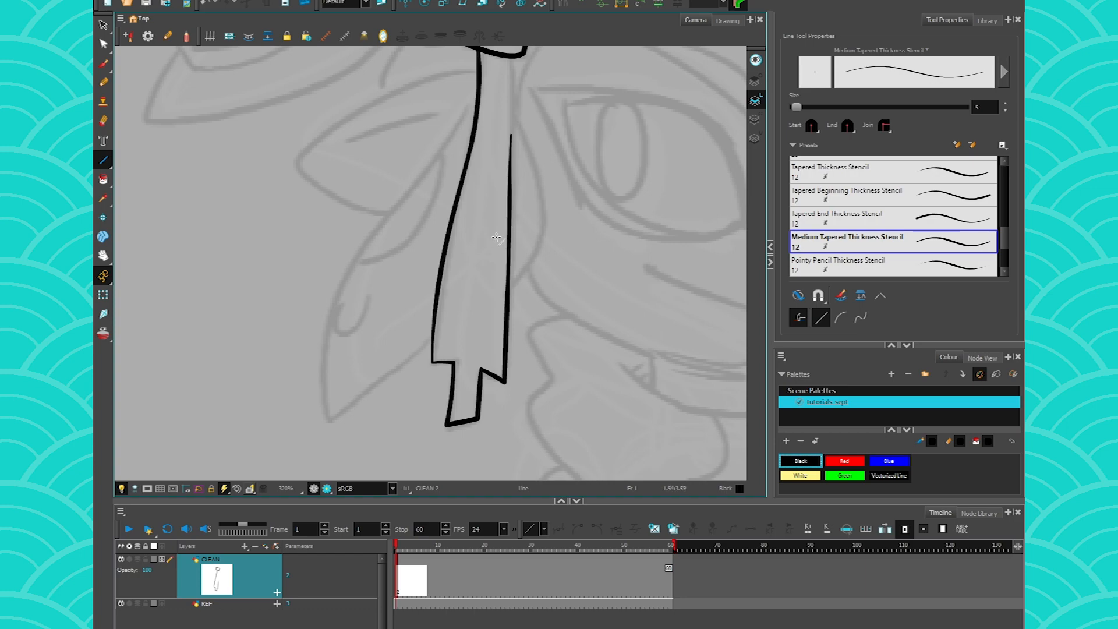
pyautogui.moveTo(499, 235); pyautogui.dragTo(510, 318)
pyautogui.moveTo(518, 271)
pyautogui.mouseDown()
pyautogui.moveTo(519, 119)
pyautogui.moveTo(515, 151)
pyautogui.mouseUp()
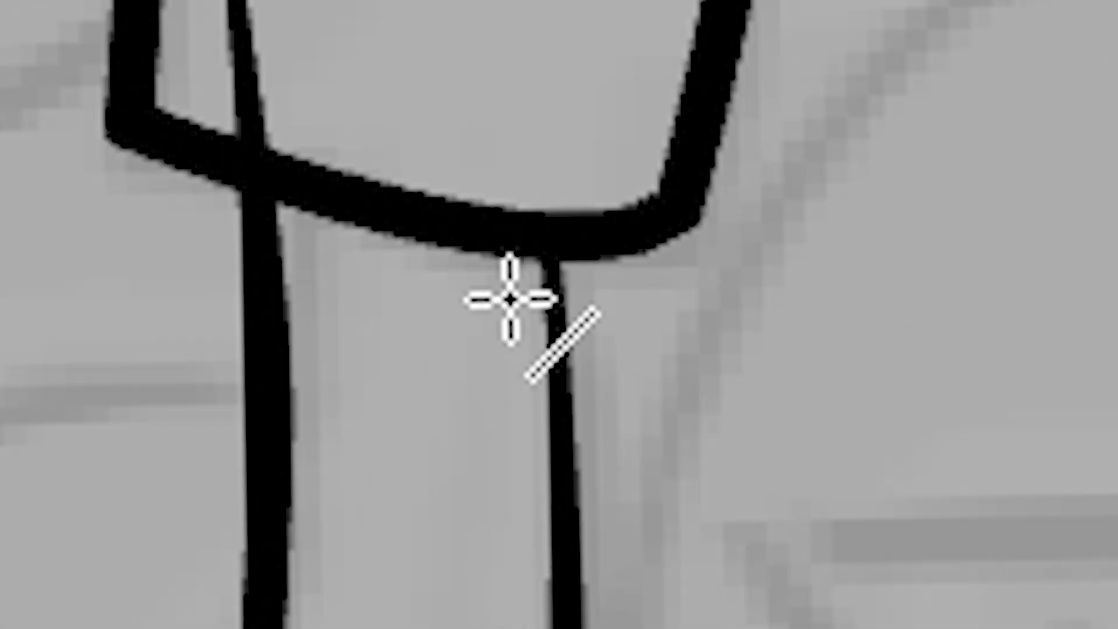
pyautogui.hotkey('ctrl', 'z')
pyautogui.moveTo(511, 595); pyautogui.dragTo(584, 43)
# - Trim off the ends of the strand's two side edges that overshoot inside the band
pyautogui.hotkey('alt', 't')
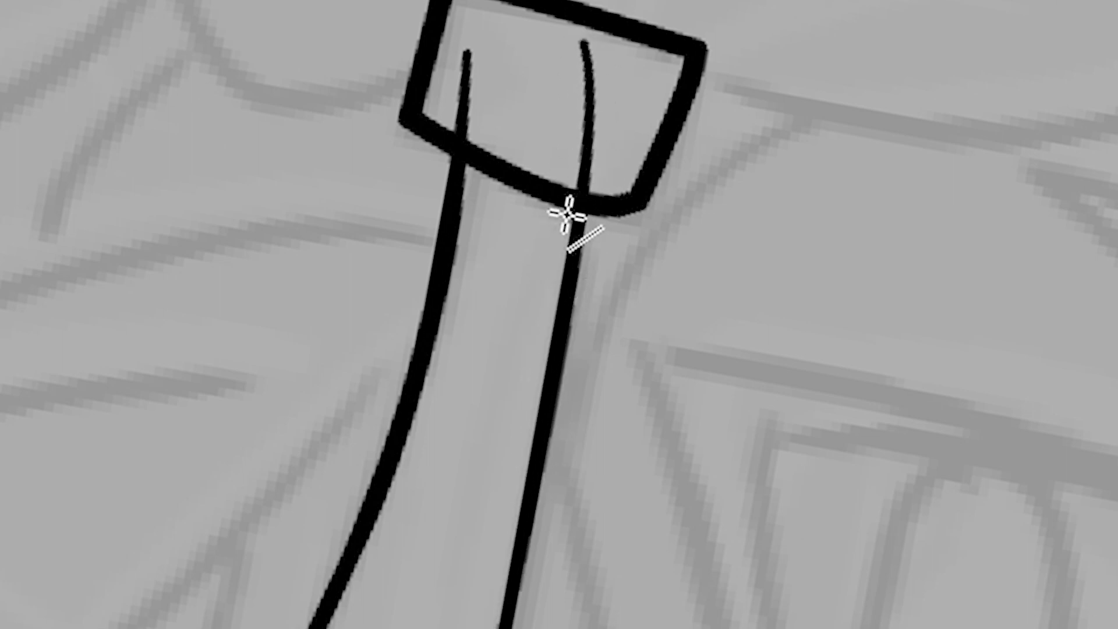
pyautogui.moveTo(592, 143); pyautogui.dragTo(544, 116)
pyautogui.moveTo(488, 90); pyautogui.dragTo(429, 84)
pyautogui.hotkey('alt', '\\')
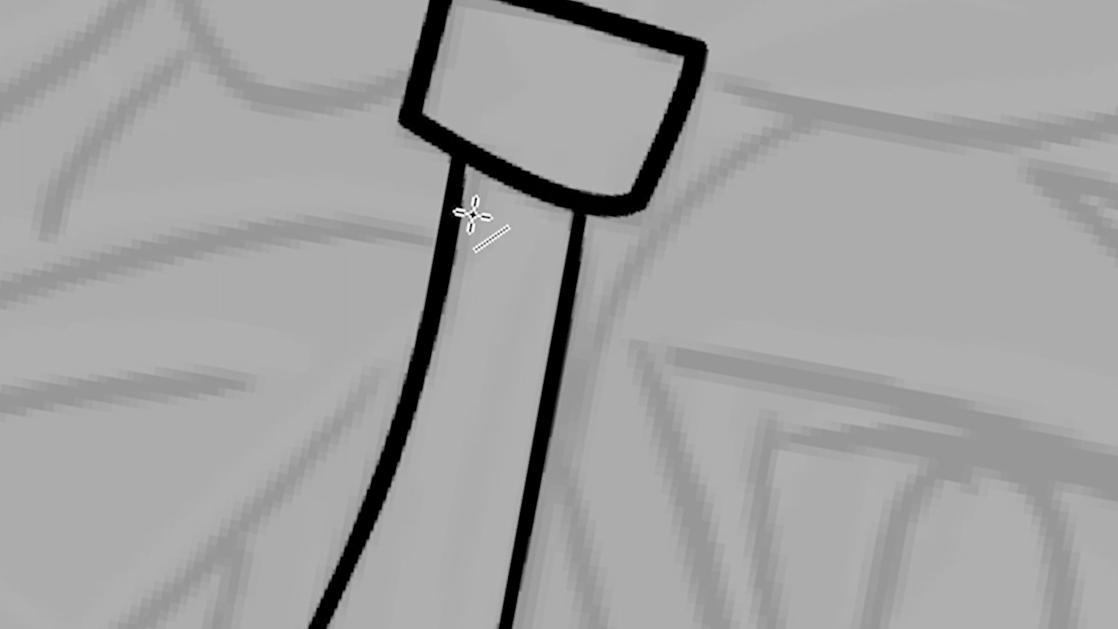
pyautogui.moveTo(13, 628); pyautogui.dragTo(93, 522)
pyautogui.moveTo(92, 522); pyautogui.dragTo(95, 498)
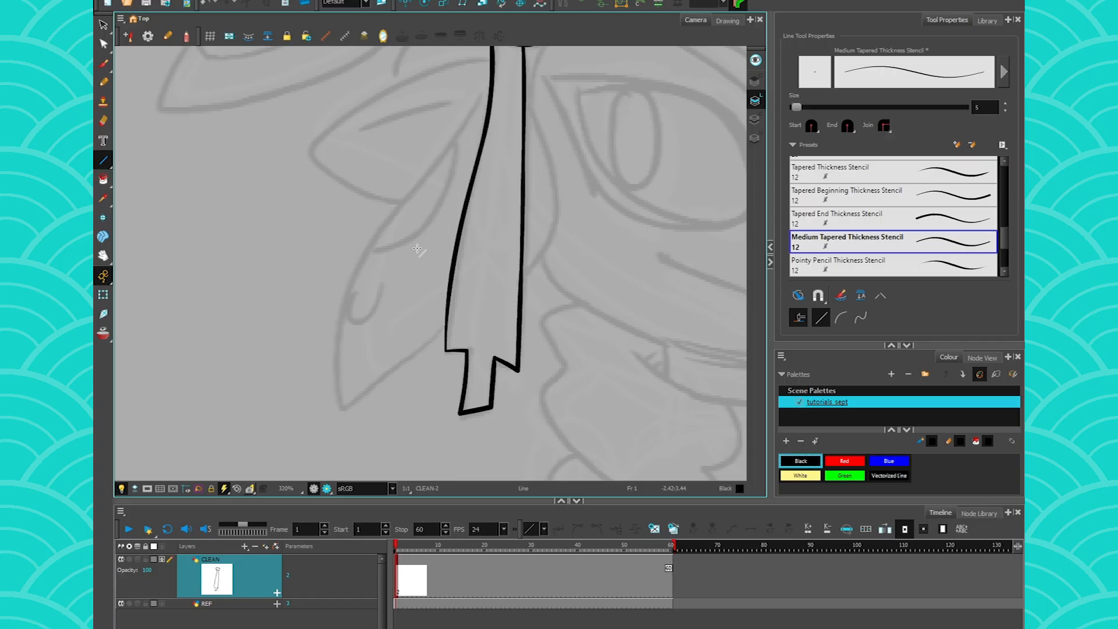
# - Try thick Solid Brush 4 strokes on both sides of the strand's notched end and undo them
pyautogui.hotkey('alt', 'b')
pyautogui.moveTo(367, 338); pyautogui.dragTo(427, 357)
pyautogui.moveTo(555, 344); pyautogui.dragTo(534, 376)
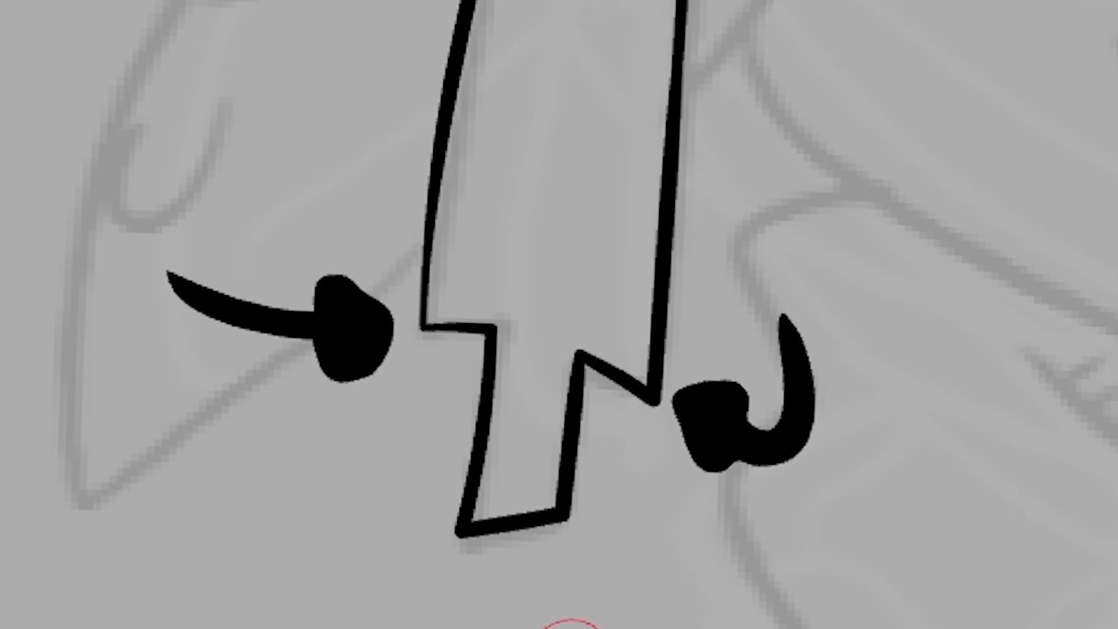
pyautogui.hotkey('ctrl', 'z')
pyautogui.hotkey('ctrl', 'z')
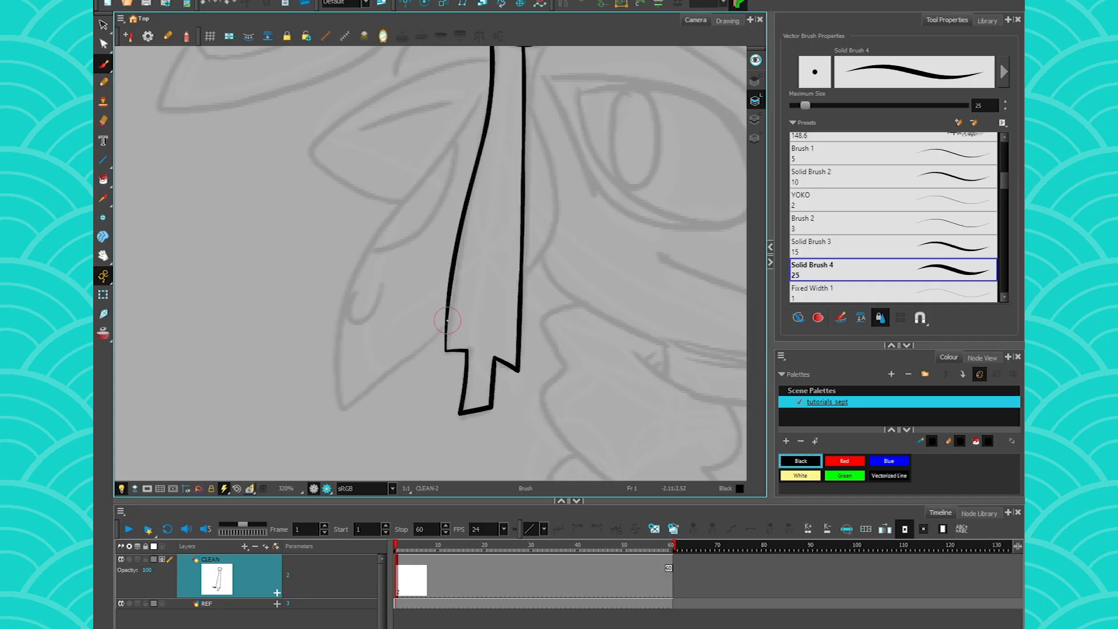
# - Ink the rear hair lock's curve bulging right of the strand and its lower edge out to the pointed tip with tapered lines
pyautogui.hotkey('alt', '\\')
pyautogui.moveTo(508, 84)
pyautogui.mouseDown()
pyautogui.moveTo(553, 180)
pyautogui.moveTo(549, 238)
pyautogui.moveTo(499, 297)
pyautogui.mouseUp()
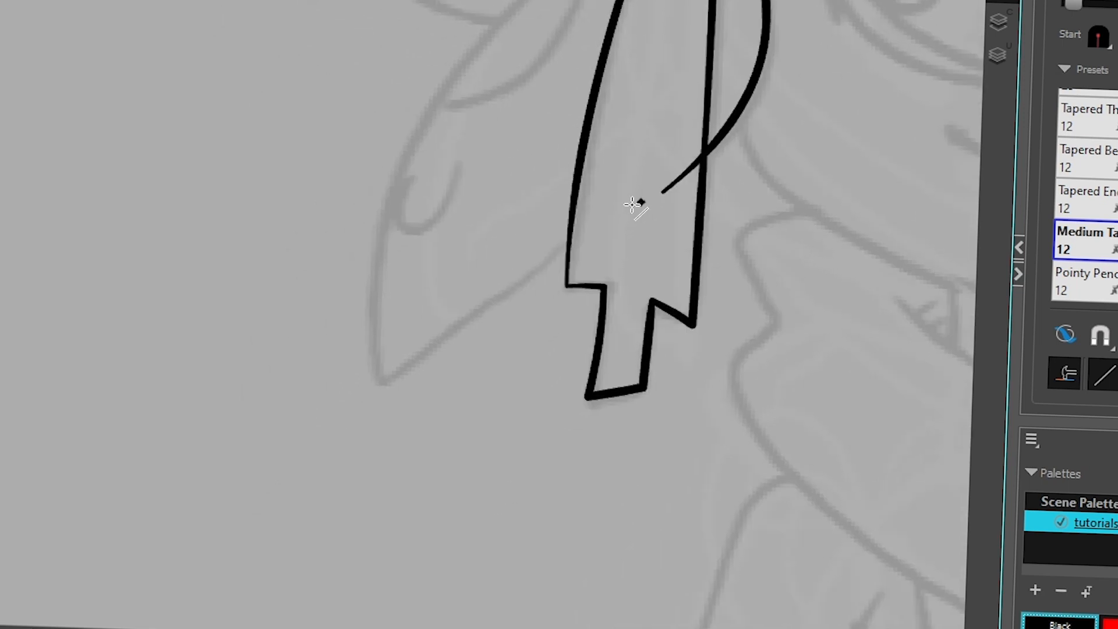
pyautogui.moveTo(644, 202)
pyautogui.mouseDown()
pyautogui.moveTo(358, 412)
pyautogui.moveTo(379, 256)
pyautogui.moveTo(372, 389)
pyautogui.mouseUp()
pyautogui.press('e')
pyautogui.press('t')
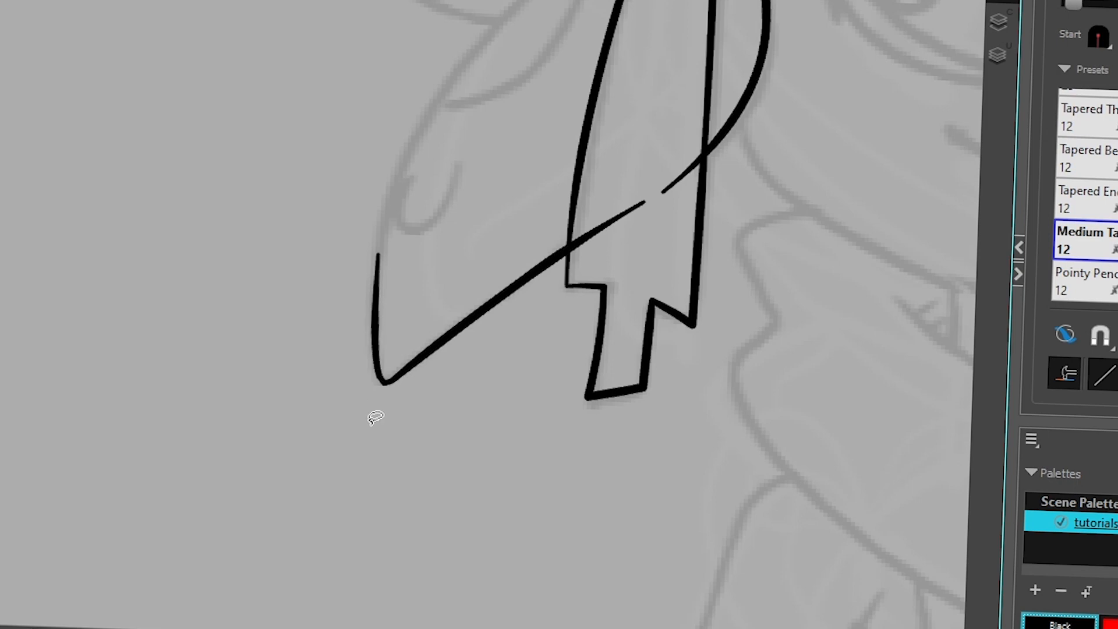
pyautogui.moveTo(376, 304)
pyautogui.mouseDown()
pyautogui.moveTo(437, 98)
pyautogui.moveTo(389, 183)
pyautogui.moveTo(351, 375)
pyautogui.mouseUp()
# - Ink the rear lock's outer left edge from its tip up to the strand and trim the ends overlapping the strand
pyautogui.press('space')
pyautogui.moveTo(383, 371); pyautogui.dragTo(488, 213)
pyautogui.moveTo(573, 109); pyautogui.dragTo(640, 2)
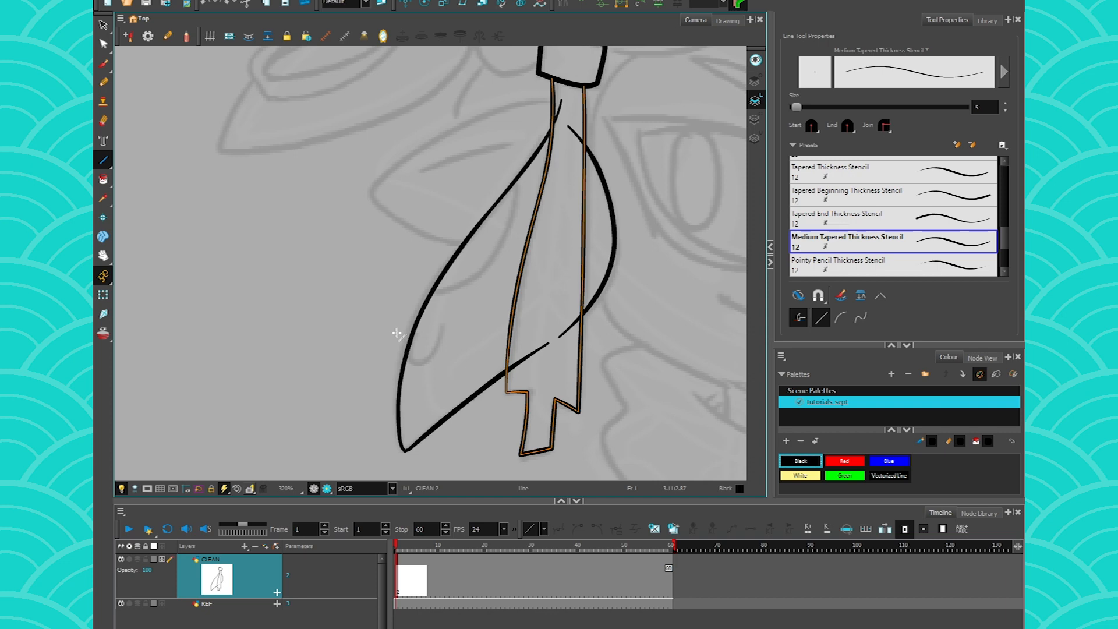
pyautogui.hotkey('alt', 't')
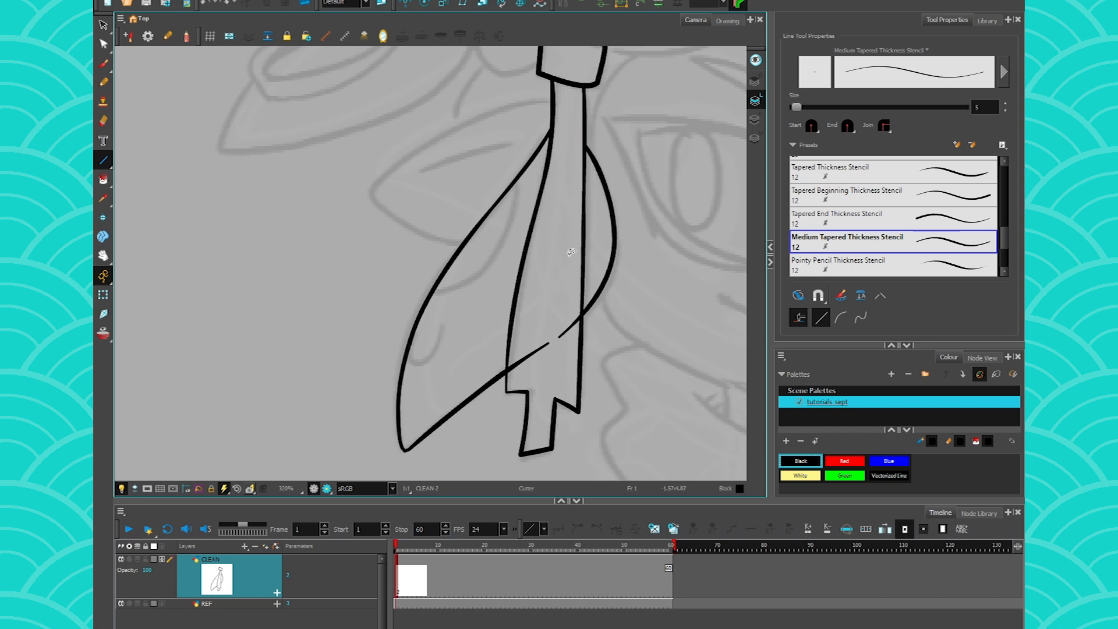
pyautogui.moveTo(536, 363); pyautogui.dragTo(535, 368)
# - Ink the cheek line from behind the rear lock to the jaw and a short curved line below it, undoing a misaligned attempt
pyautogui.moveTo(464, 381); pyautogui.dragTo(346, 323)
pyautogui.moveTo(478, 206); pyautogui.dragTo(574, 311)
pyautogui.moveTo(522, 253); pyautogui.dragTo(472, 272)
pyautogui.moveTo(533, 345); pyautogui.dragTo(423, 313)
pyautogui.moveTo(421, 258); pyautogui.dragTo(522, 300)
pyautogui.moveTo(457, 273)
pyautogui.mouseDown()
pyautogui.moveTo(508, 294)
pyautogui.moveTo(491, 290)
pyautogui.moveTo(491, 389)
pyautogui.mouseUp()
pyautogui.hotkey('ctrl', 'z')
pyautogui.moveTo(494, 340); pyautogui.dragTo(498, 337)
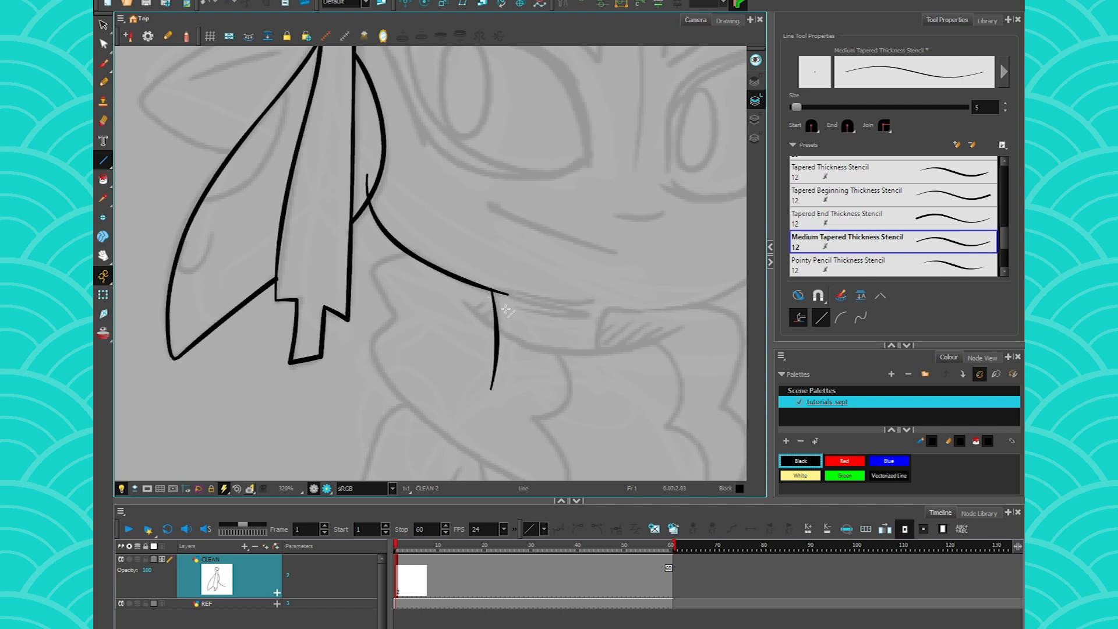
pyautogui.moveTo(320, 296); pyautogui.dragTo(375, 343)
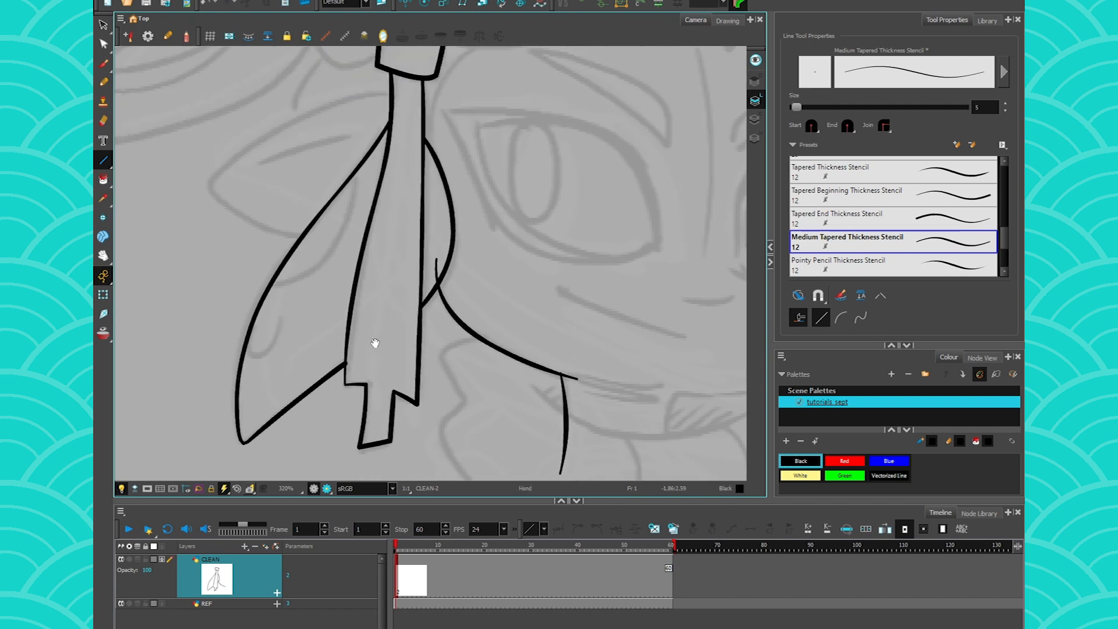
# - Ink the lower and upper edges of the pointed tuft left of the strand with tapered curves reaching toward the strand
pyautogui.moveTo(331, 230); pyautogui.dragTo(402, 320)
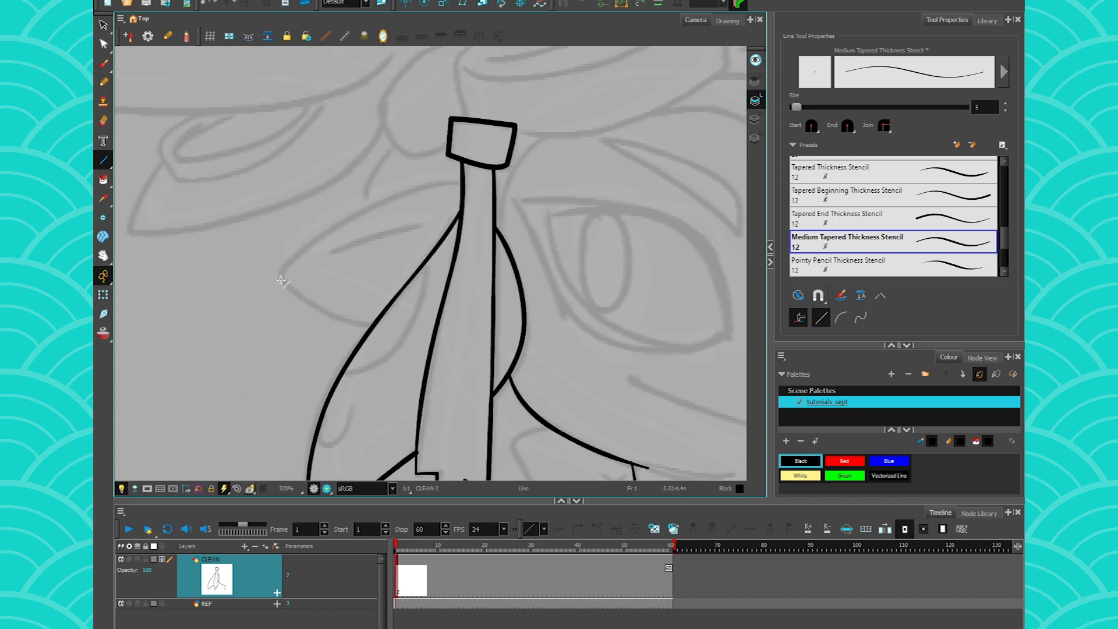
pyautogui.moveTo(276, 275); pyautogui.dragTo(394, 332)
pyautogui.moveTo(336, 301)
pyautogui.mouseDown()
pyautogui.moveTo(328, 314)
pyautogui.moveTo(297, 255)
pyautogui.moveTo(279, 272)
pyautogui.moveTo(478, 184)
pyautogui.mouseUp()
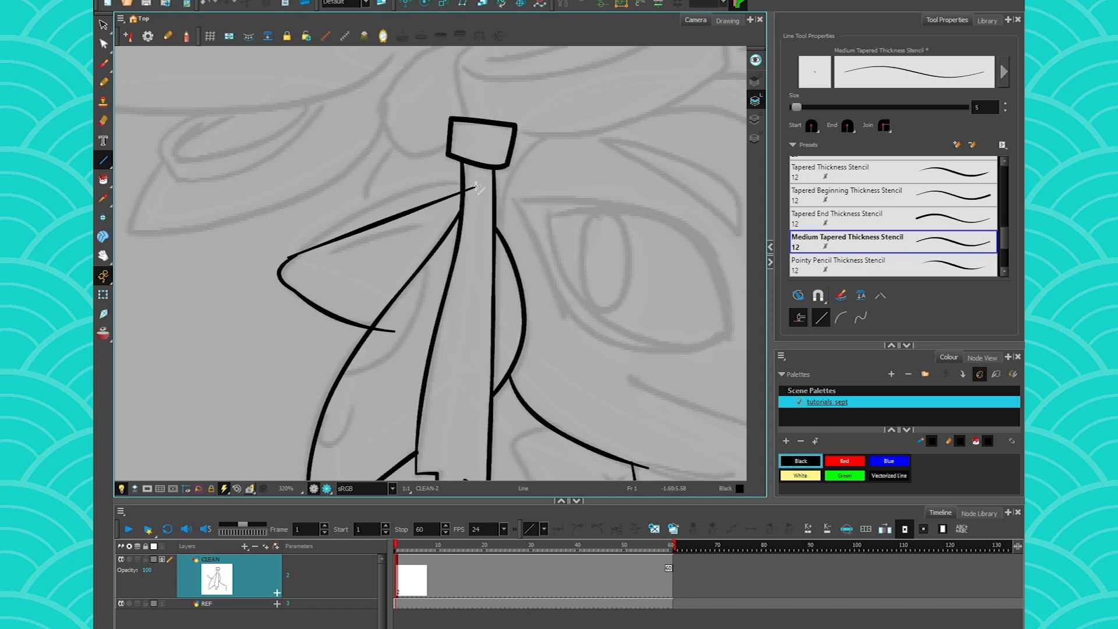